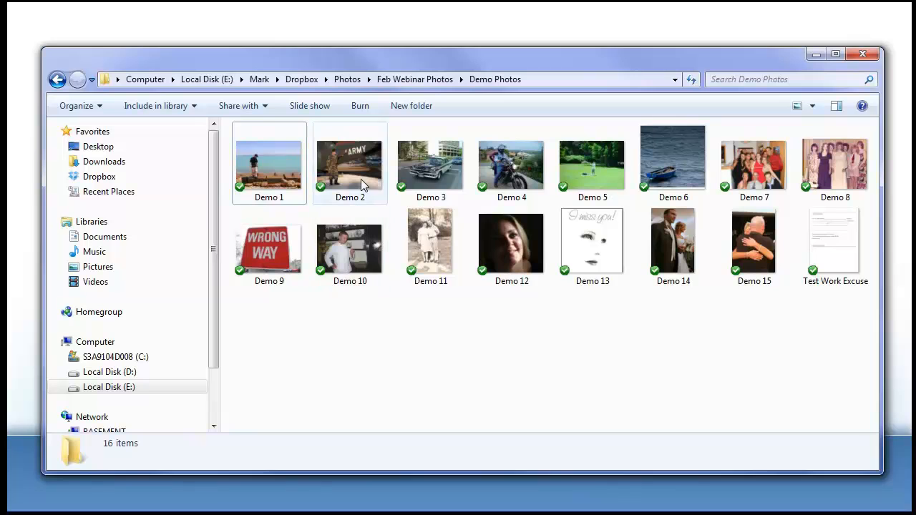
- Open the Demo 3 photo from the Demo Photos folder in Microsoft Office Picture Manager
mouse_move(362, 183)
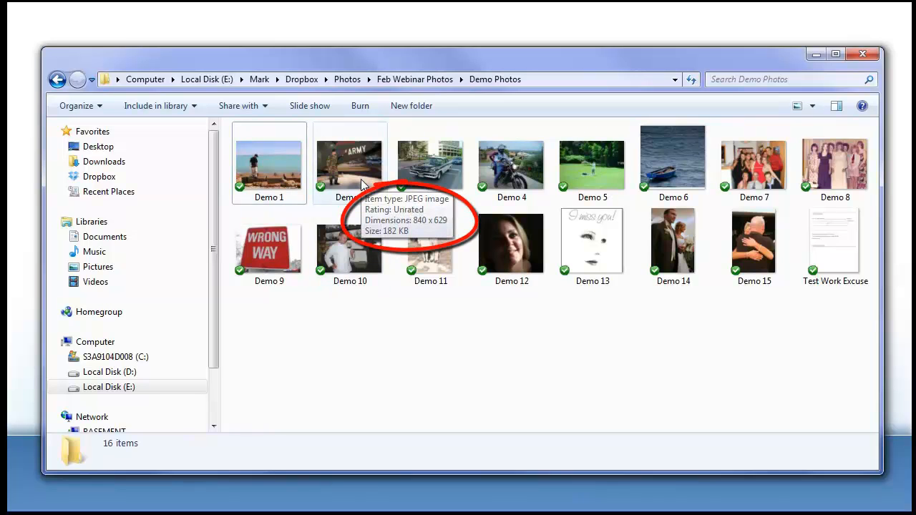
mouse_move(417, 168)
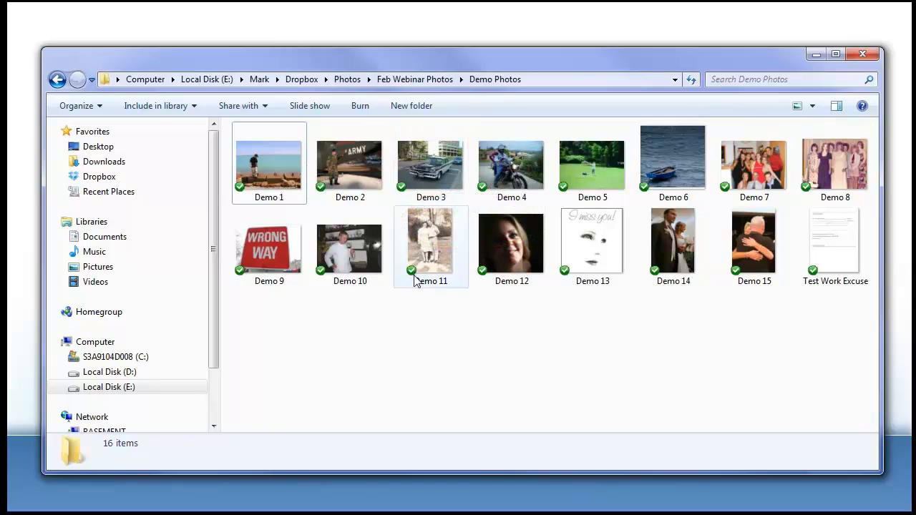
left_click(435, 179)
right_click(435, 179)
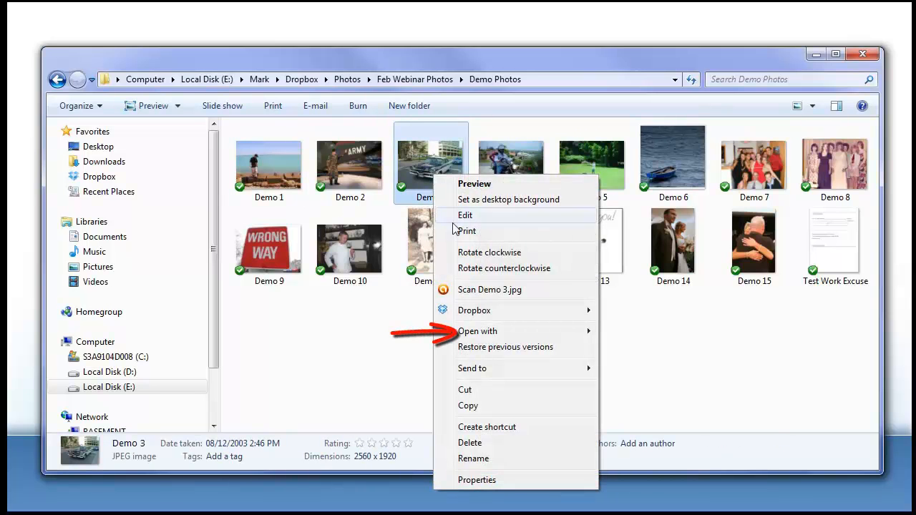
mouse_move(469, 337)
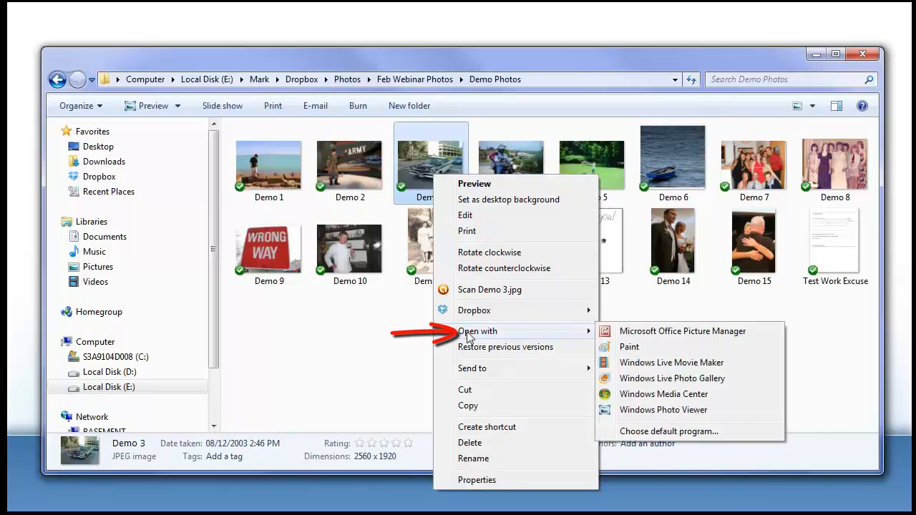
left_click(652, 333)
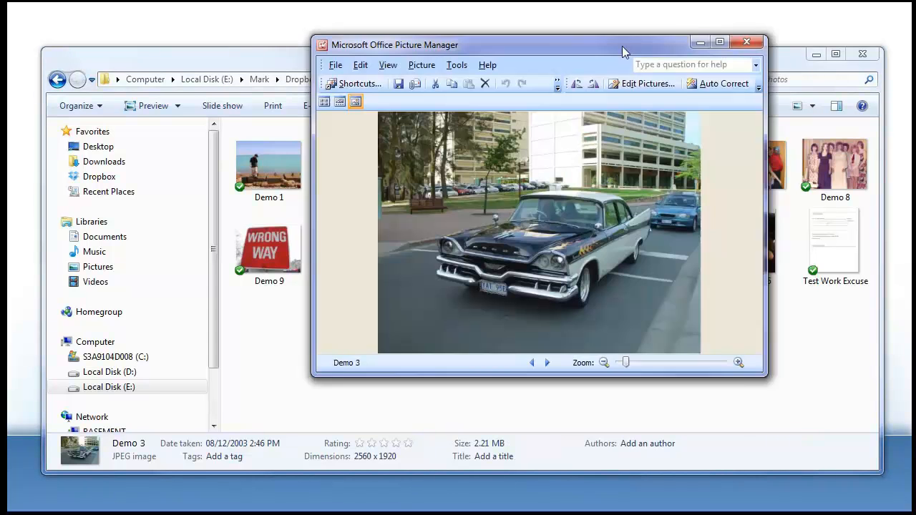
left_click_drag(622, 46, 547, 74)
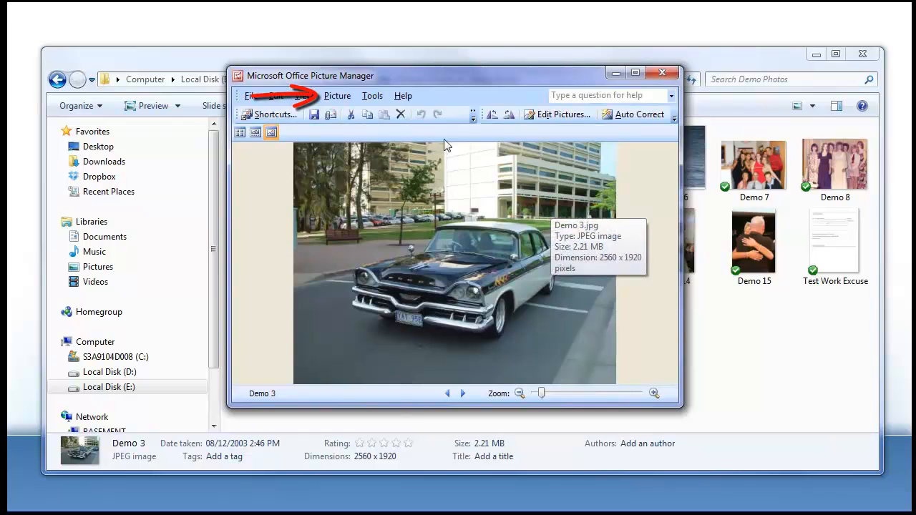
- Set the Demo 3 photo's resize setting to 35% of its original width and height
left_click(337, 97)
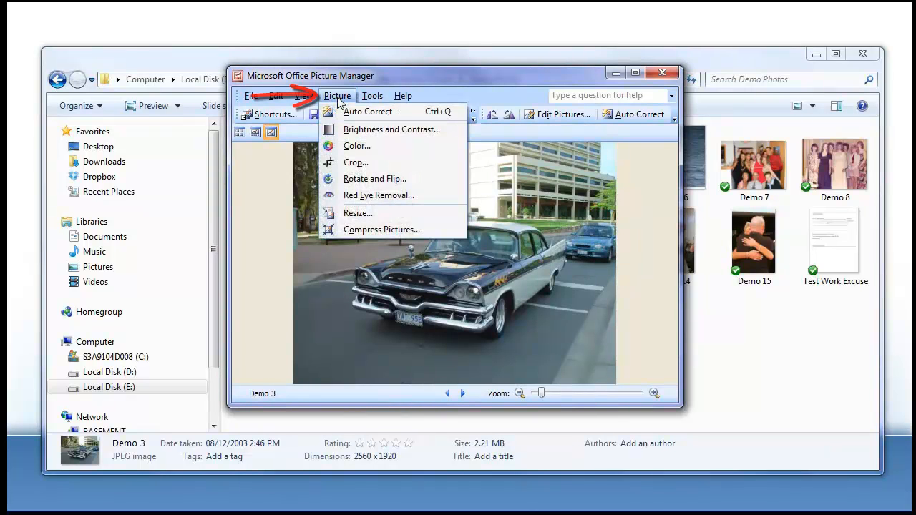
left_click(350, 214)
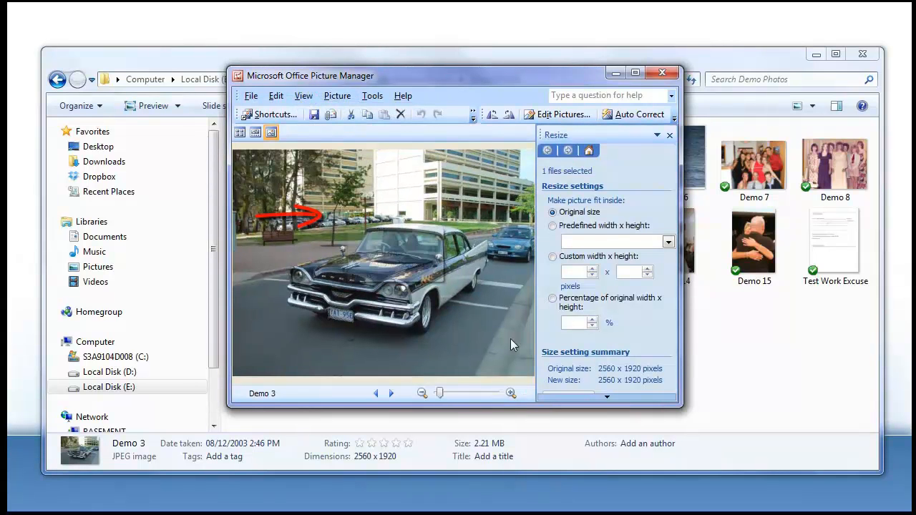
left_click_drag(681, 350, 837, 354)
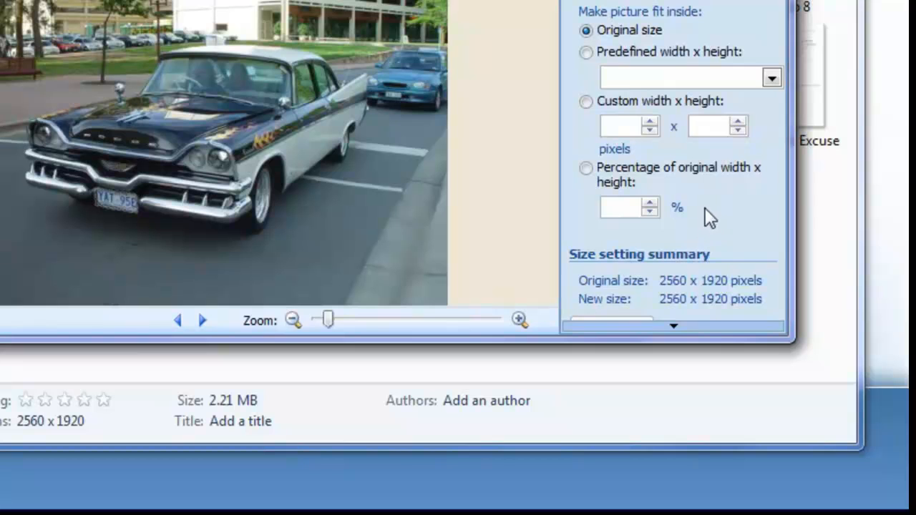
left_click(586, 169)
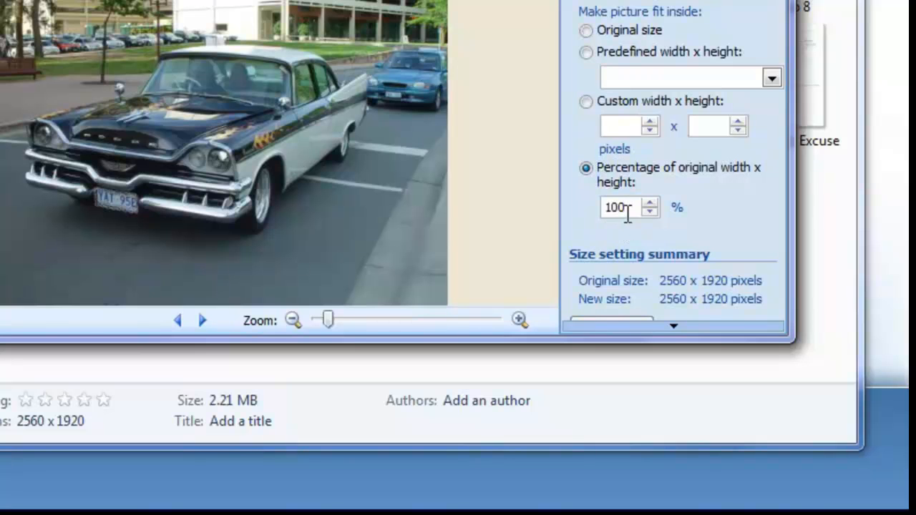
left_click_drag(628, 208, 595, 207)
scroll(591, 207, "down", 1)
type("35")
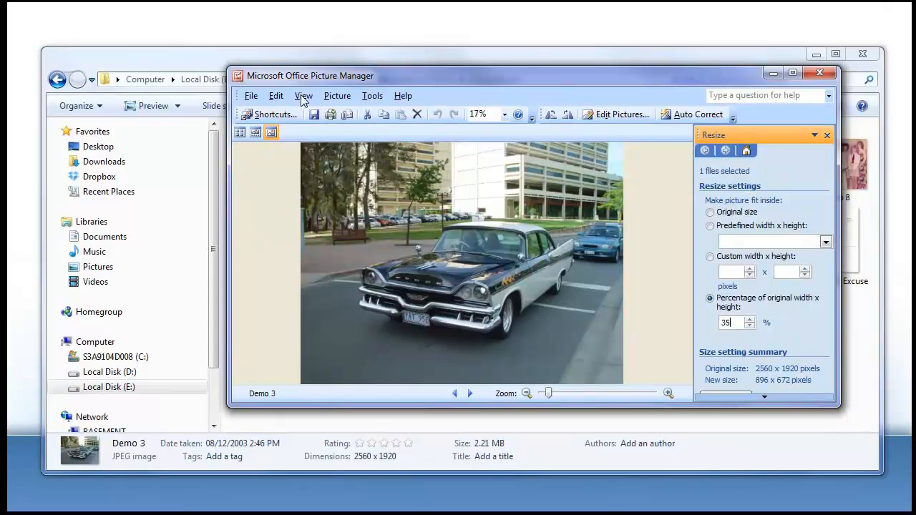
- Save a copy of the car photo as Demo 3.1 in the Demo Photos folder and close Picture Manager
left_click(251, 96)
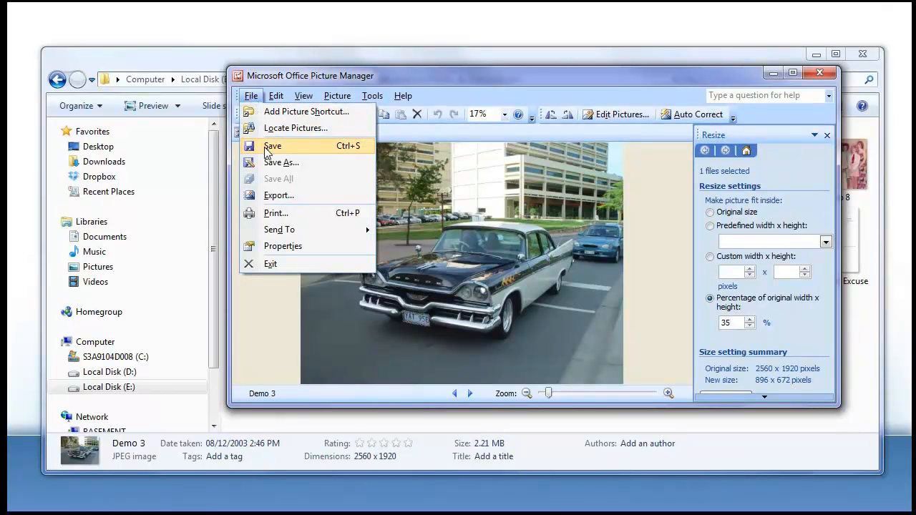
left_click(269, 163)
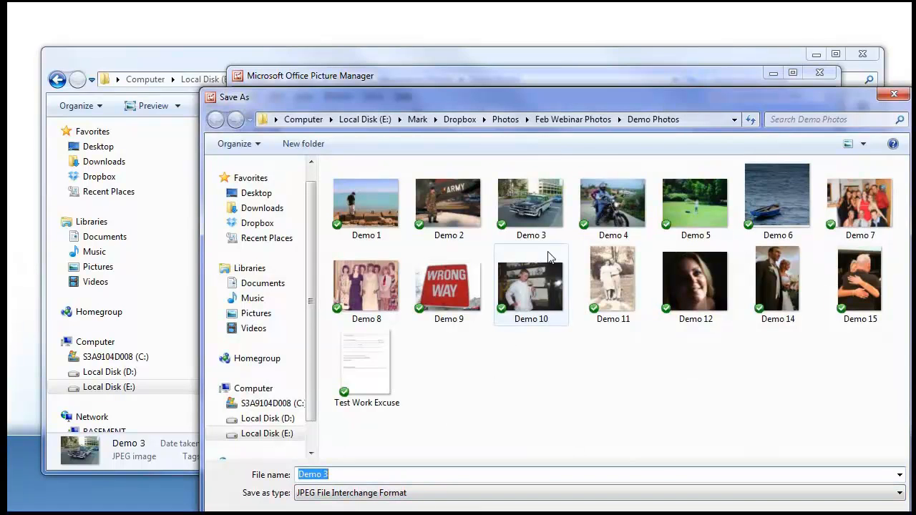
left_click(349, 476)
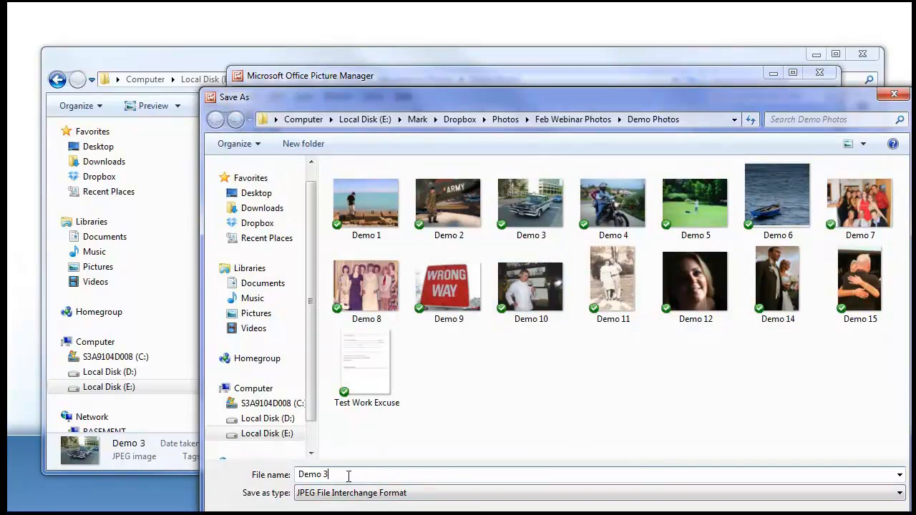
type(".1")
key("Return")
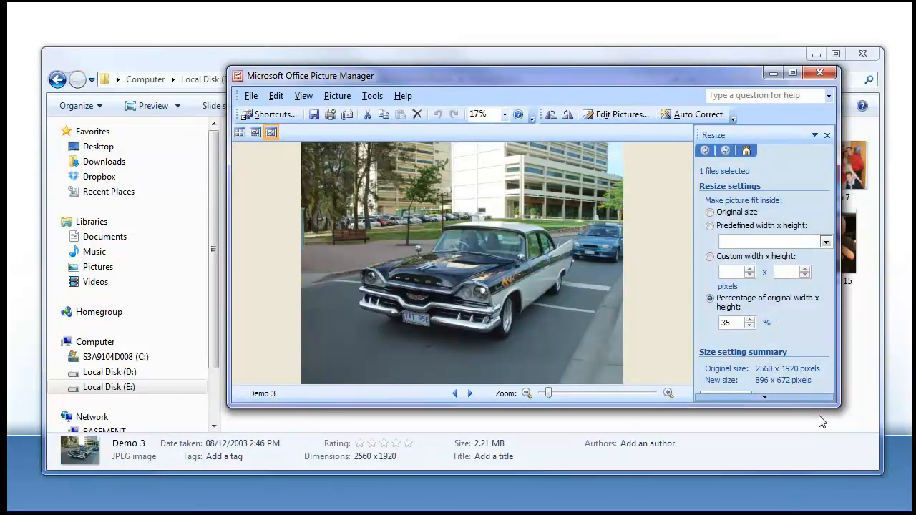
left_click(821, 73)
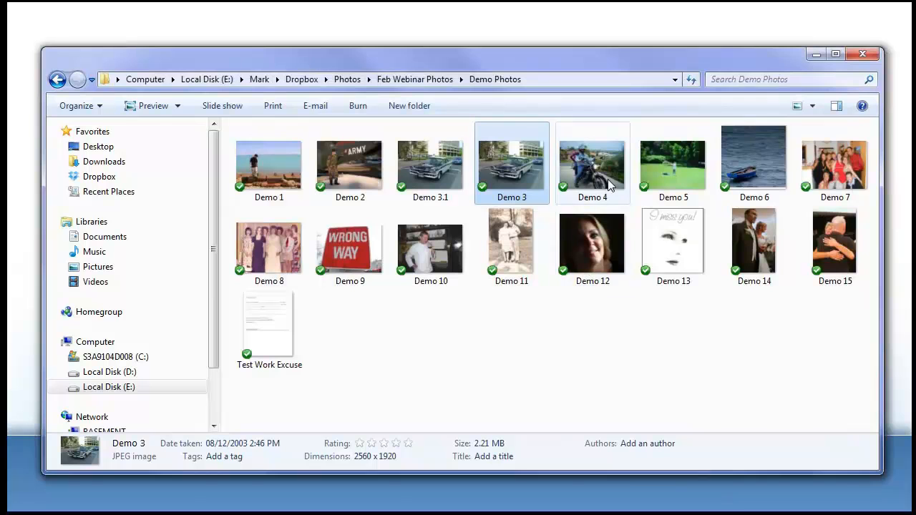
- Open the Demo 4 photo from the Demo Photos folder in Microsoft Office Picture Manager
mouse_move(598, 175)
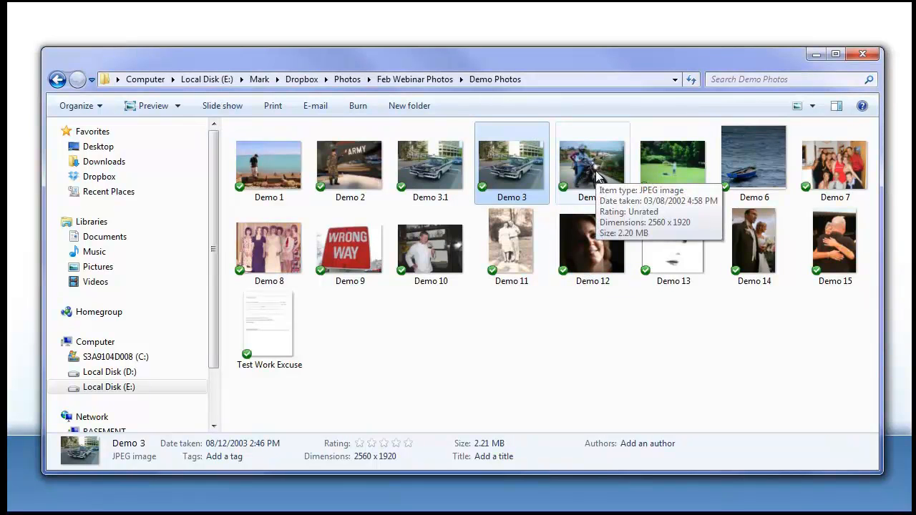
right_click(596, 173)
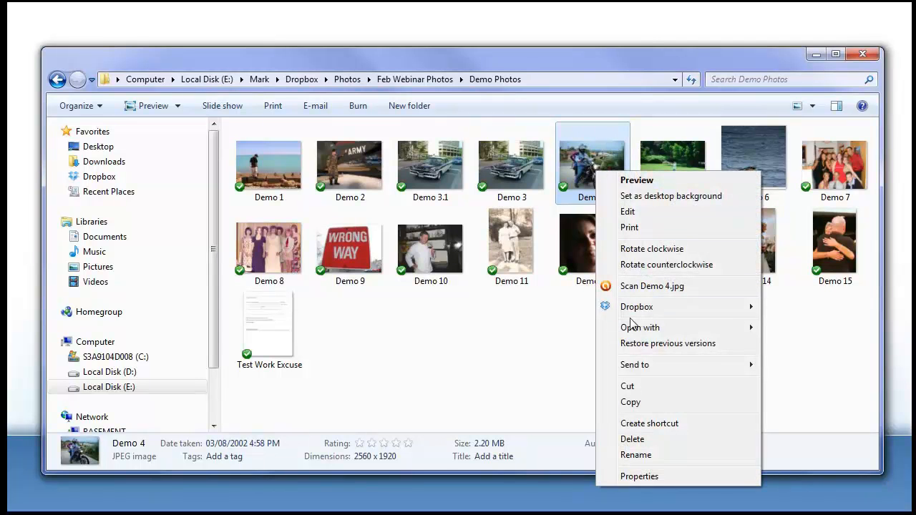
mouse_move(631, 327)
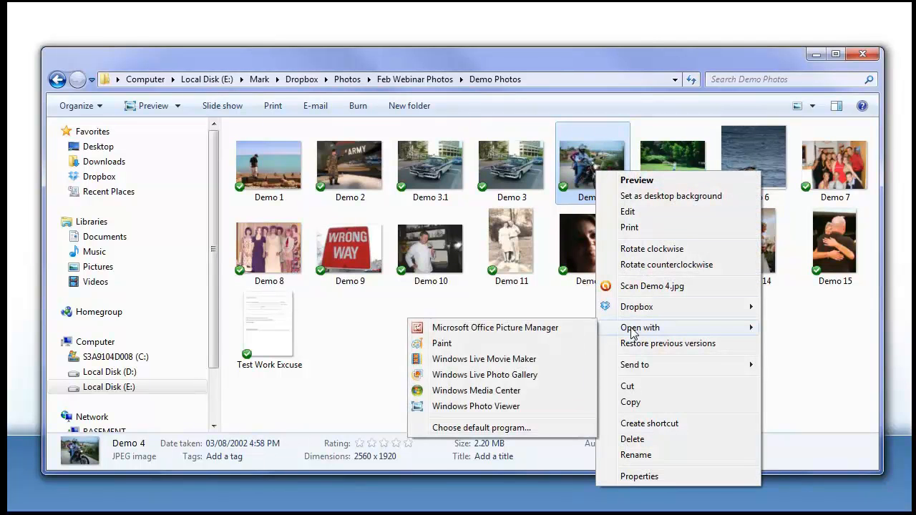
left_click(525, 328)
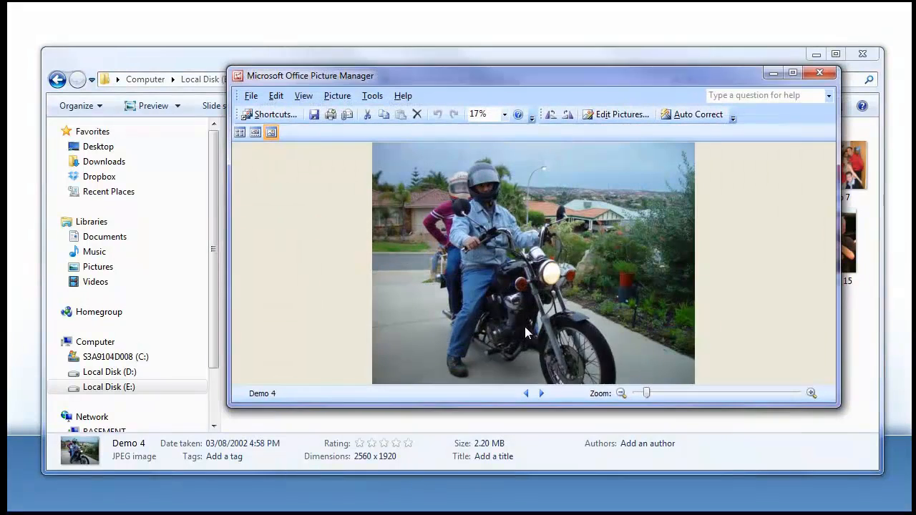
- Resize the Demo 4 photo to 35% of its original width and height and apply the change
left_click(337, 97)
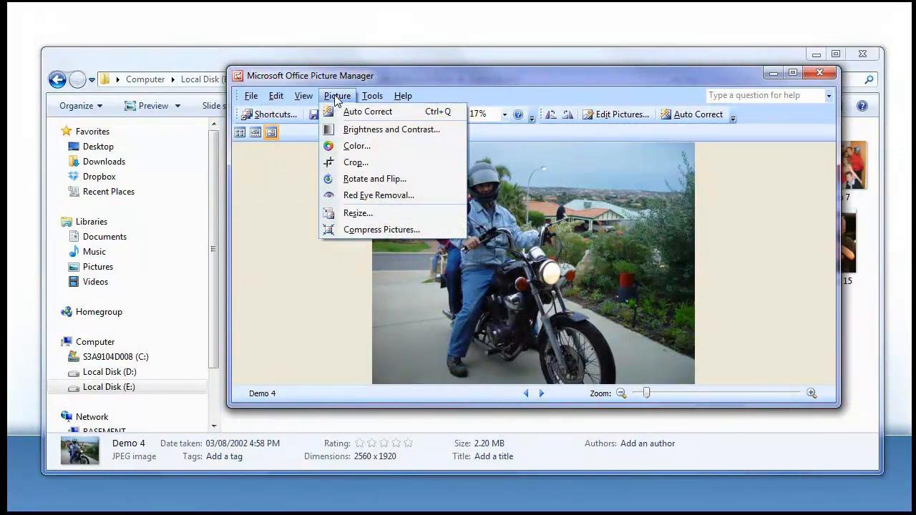
left_click(345, 213)
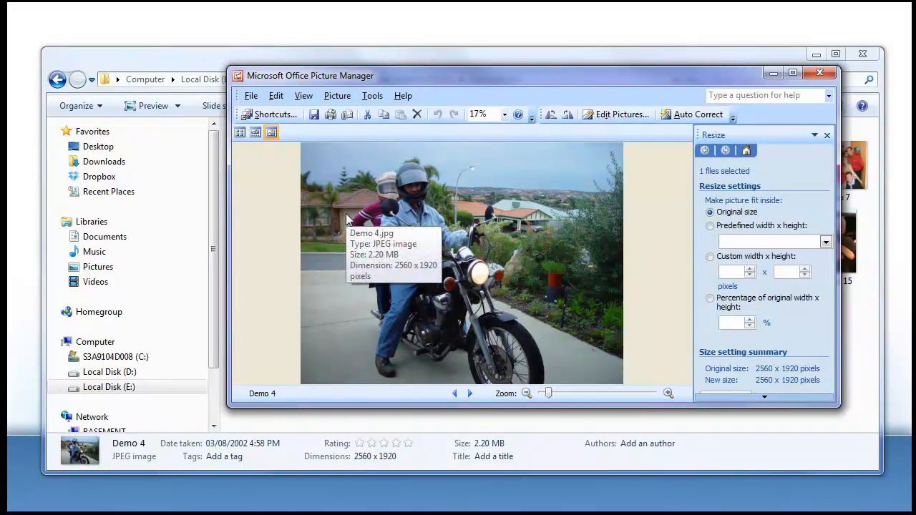
left_click(710, 300)
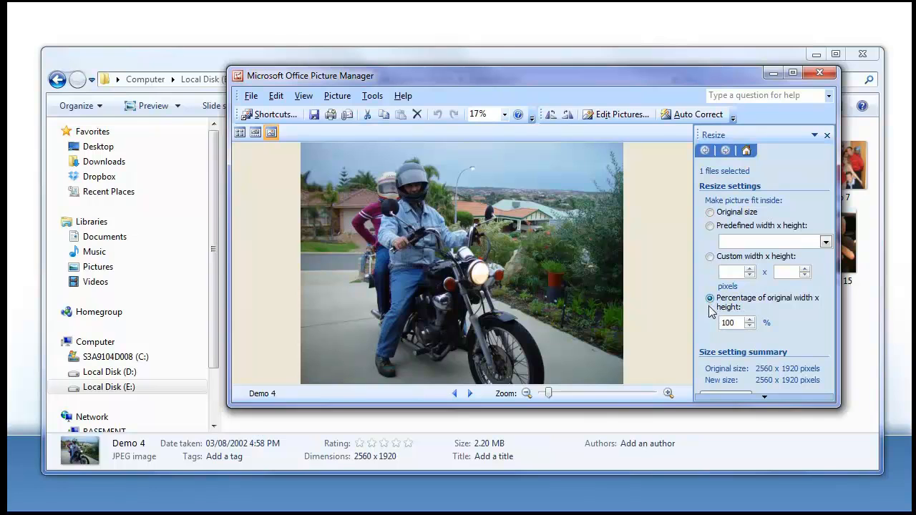
key("Tab")
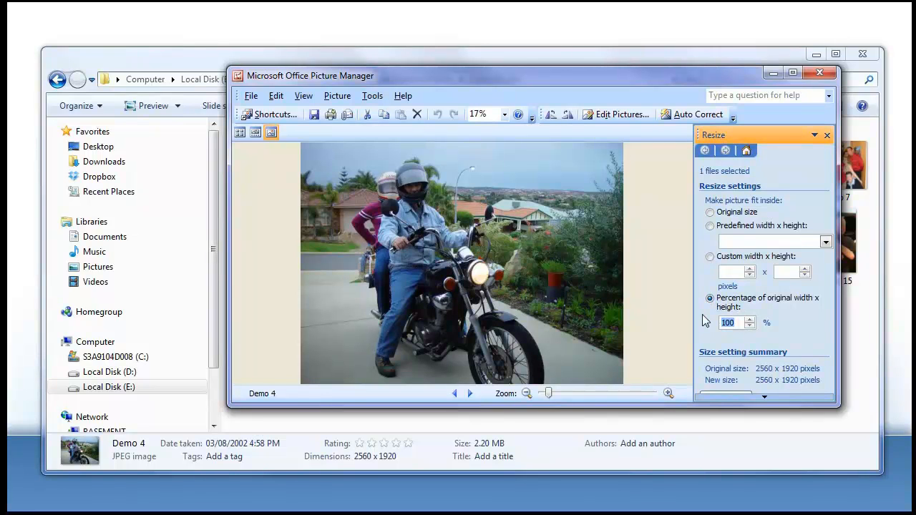
type("35")
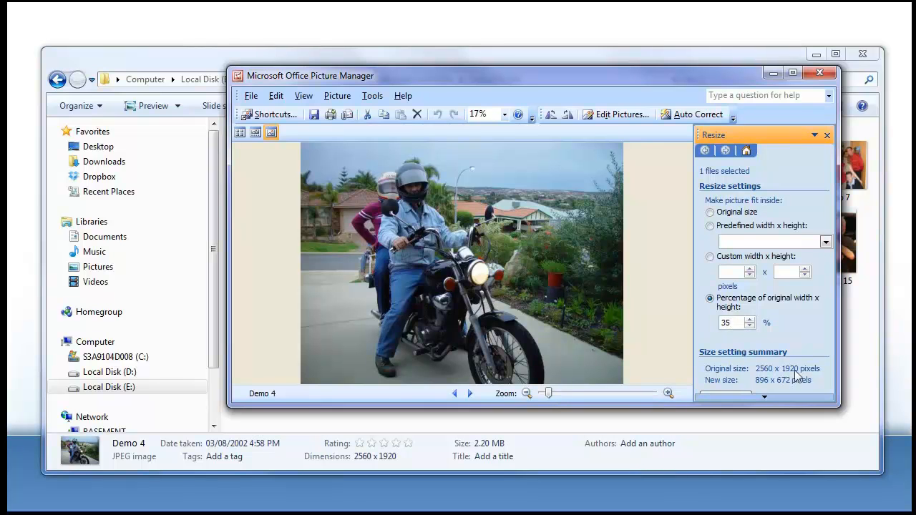
scroll(742, 396, "down", 1)
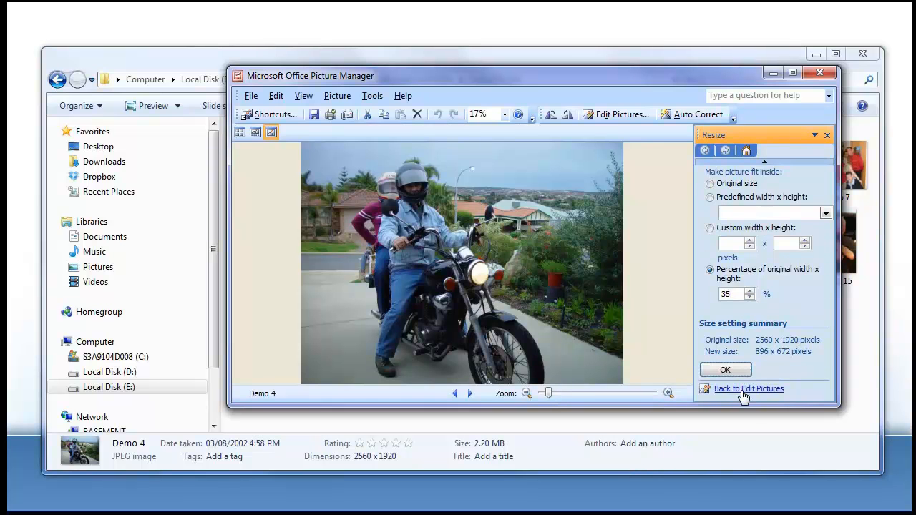
left_click(743, 370)
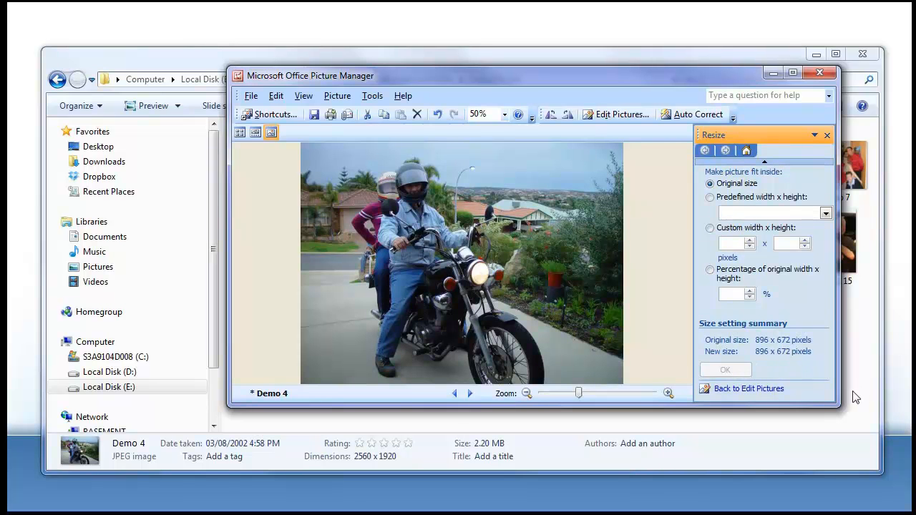
- Save the resized motorcycle photo as Demo 4.1 in the Demo Photos folder and close Picture Manager without saving over Demo 4
left_click(250, 97)
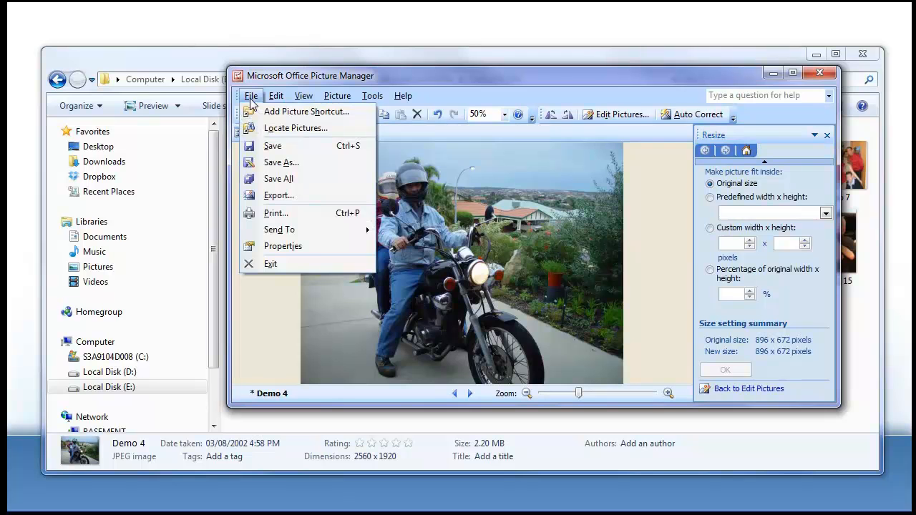
left_click(257, 163)
left_click(369, 476)
type(".1")
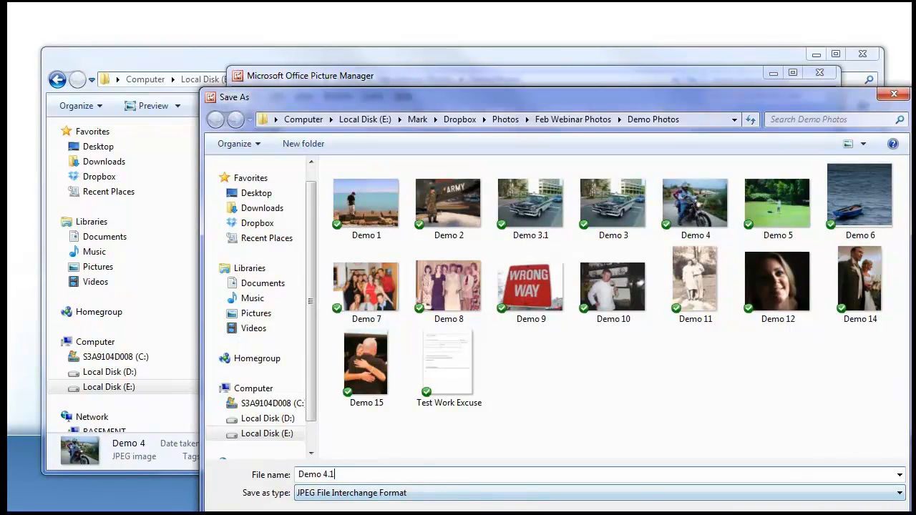
key("Return")
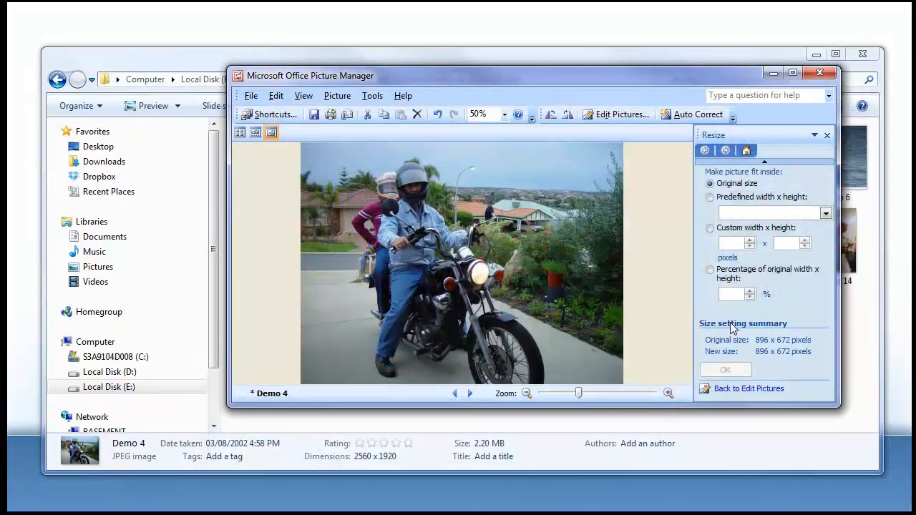
left_click(819, 72)
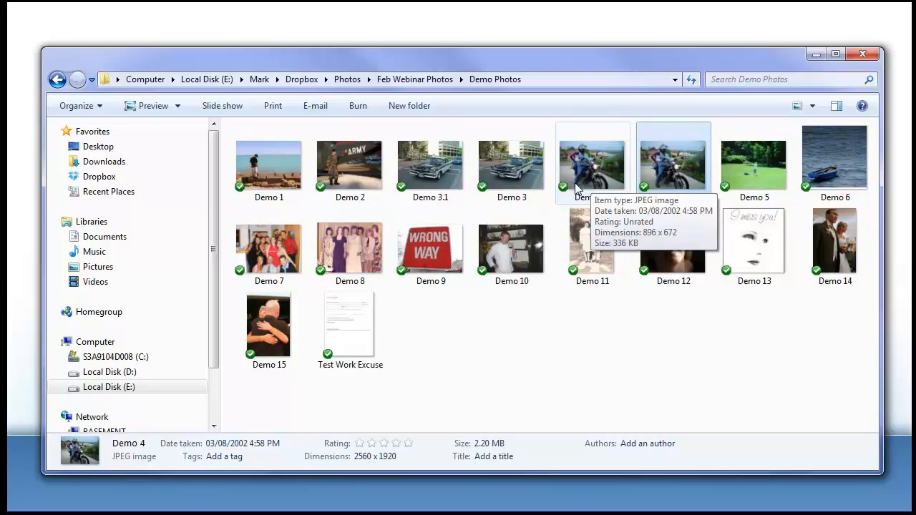
- Switch to the Pixlr online editor in Firefox and look at its option for opening an image from the computer
left_click(817, 54)
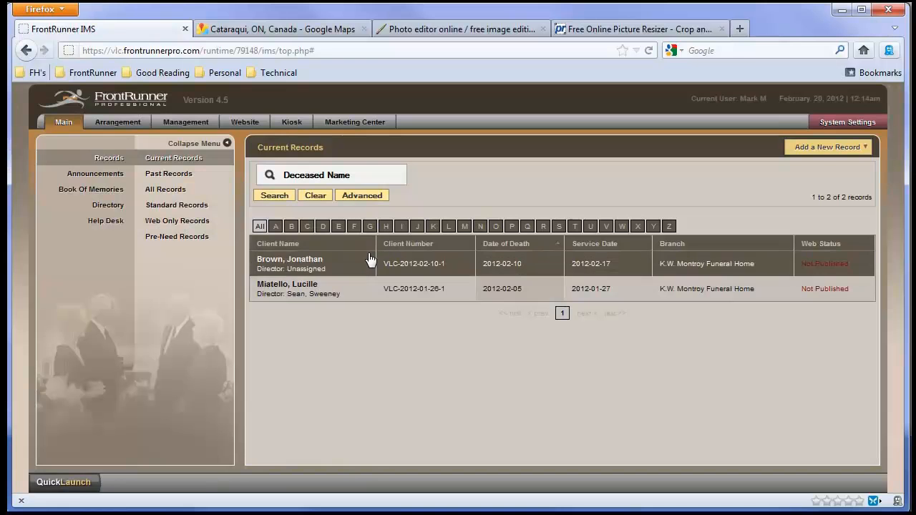
left_click(408, 27)
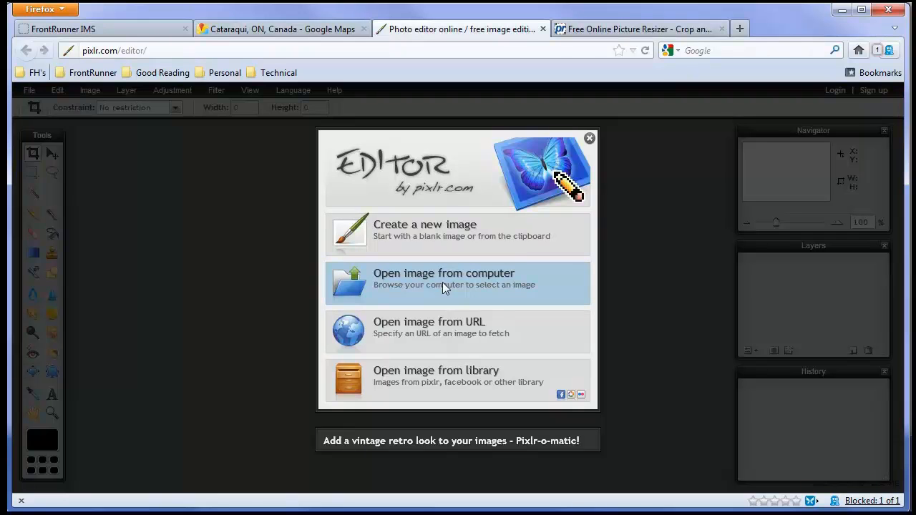
left_click(442, 282)
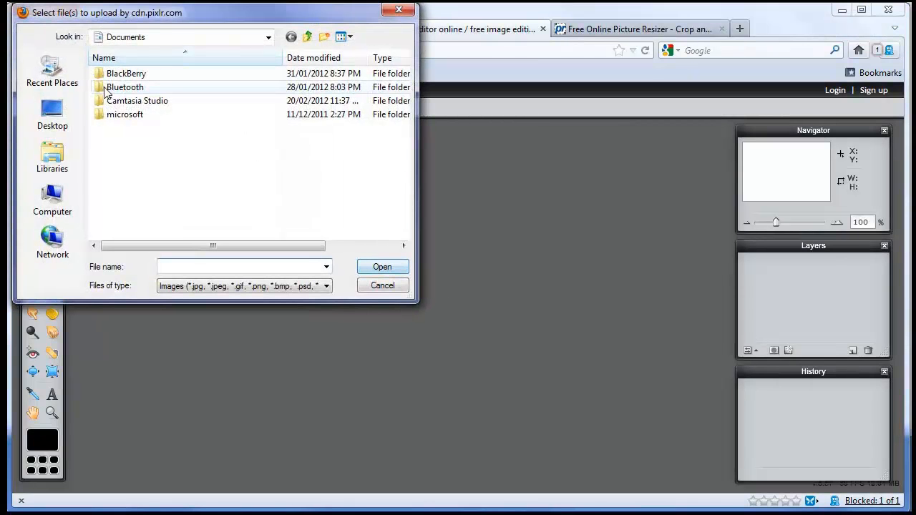
left_click(400, 10)
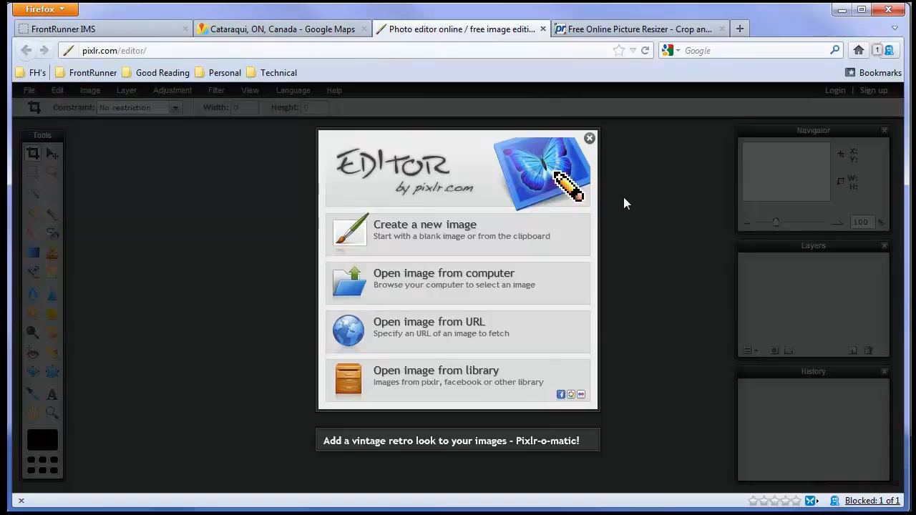
- Look at the PicResize online picture resizer and return to the FrontRunner IMS arrangement record
left_click(639, 32)
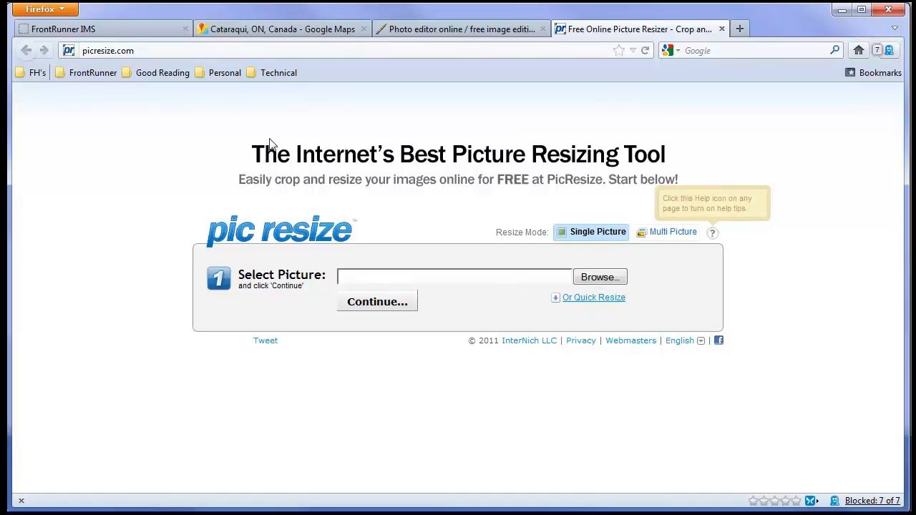
left_click(132, 31)
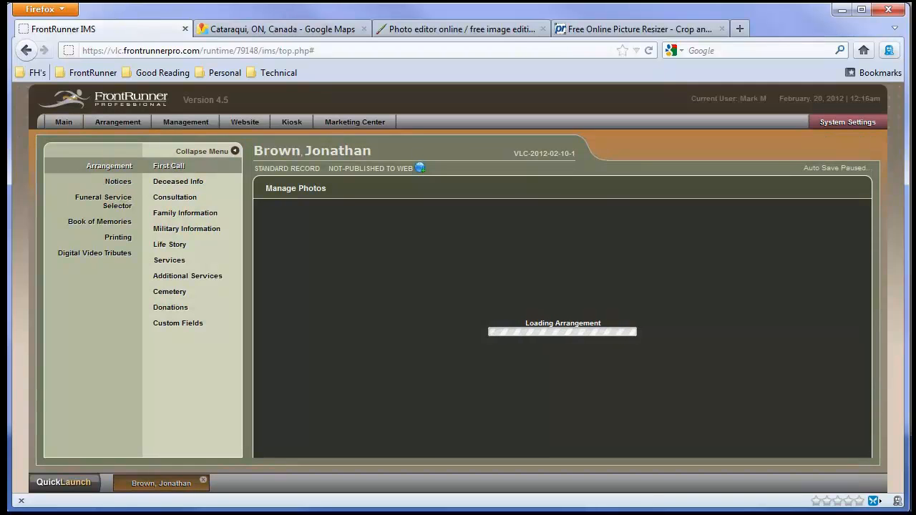
- Compress the Demo 1, Demo 2, Demo 3.1 and Demo 4.1 photos in the Demo Photos folder into one zipped folder, keeping its suggested name
key("alt+Tab")
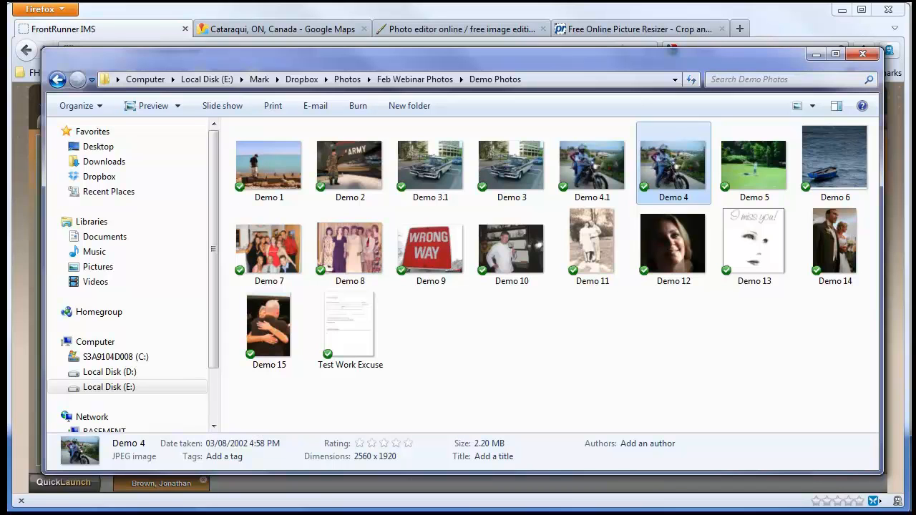
left_click(278, 172)
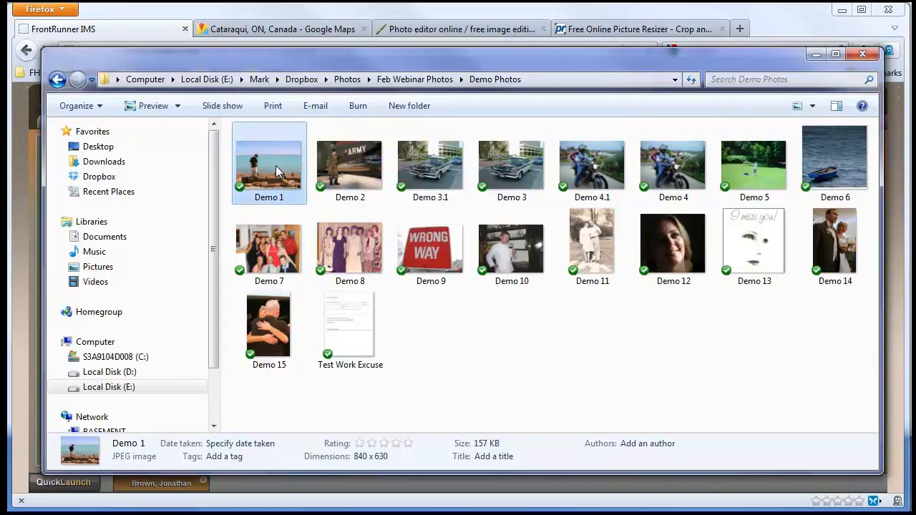
left_click(373, 177, "ctrl")
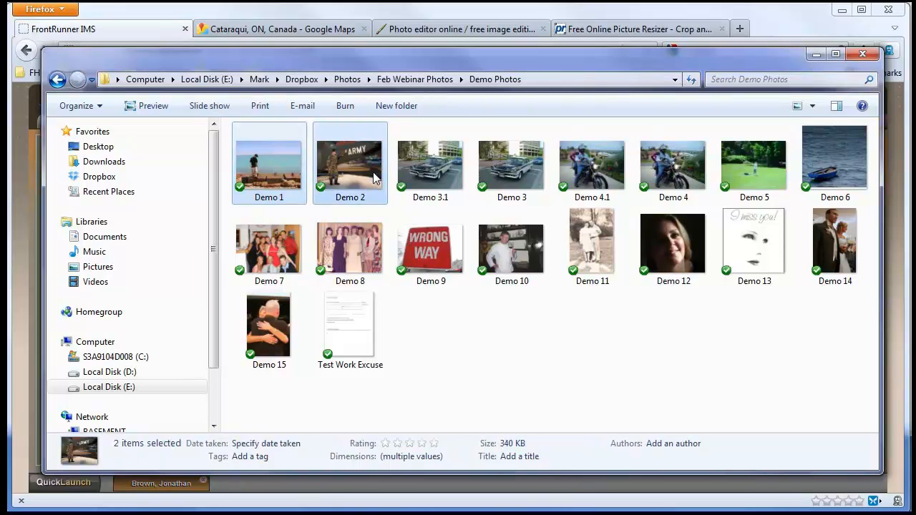
left_click(433, 174, "ctrl")
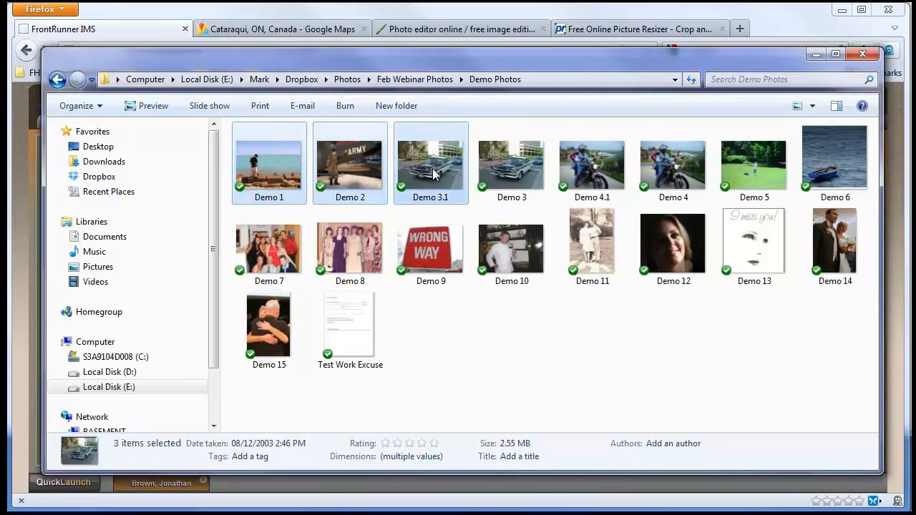
left_click(592, 184, "ctrl")
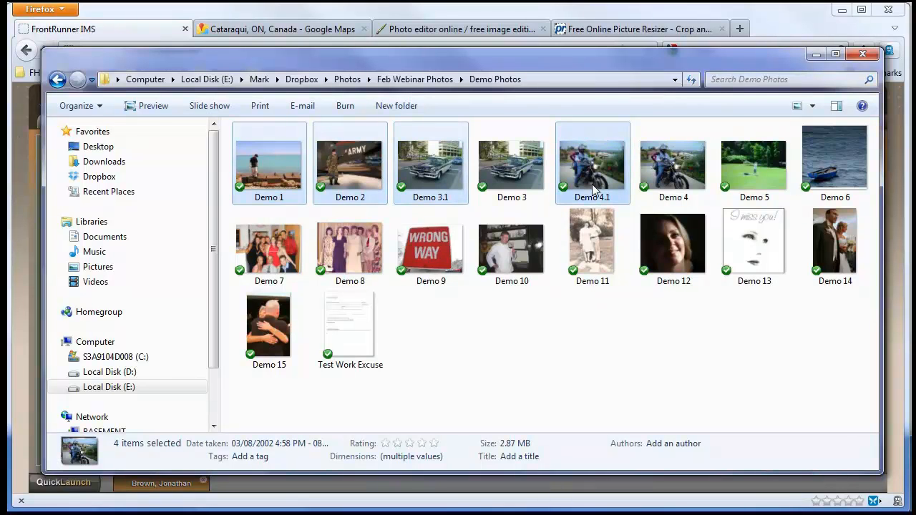
right_click(592, 184)
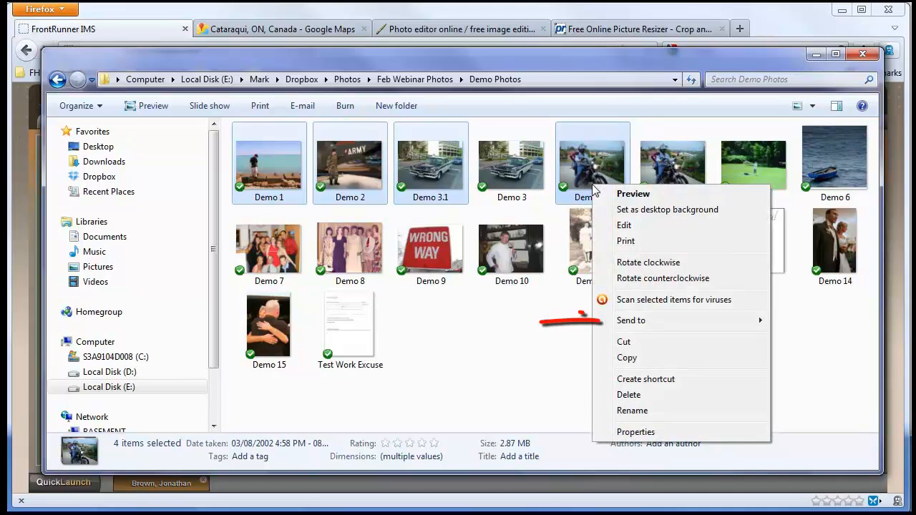
mouse_move(634, 326)
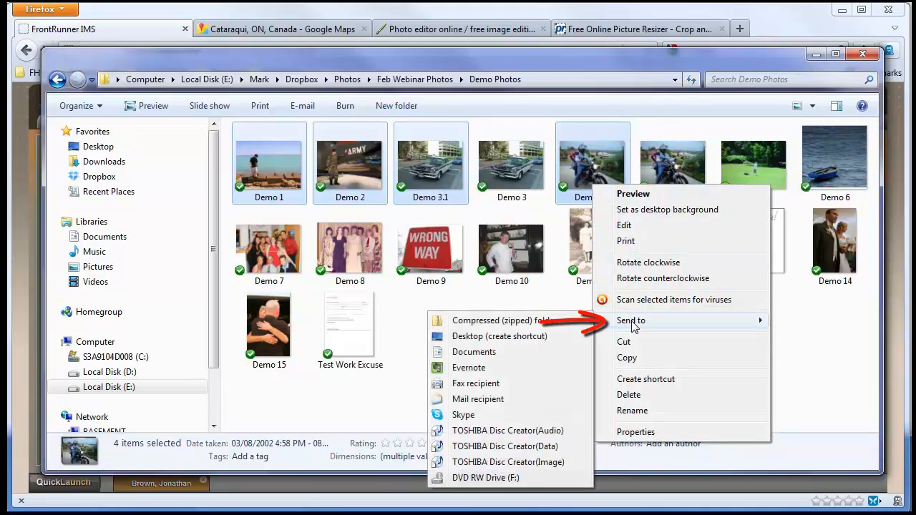
left_click(505, 322)
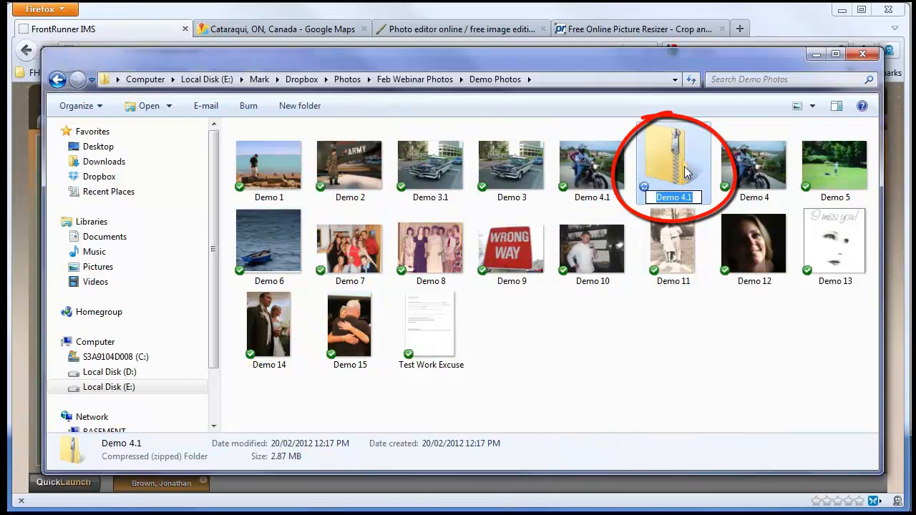
left_click(692, 347)
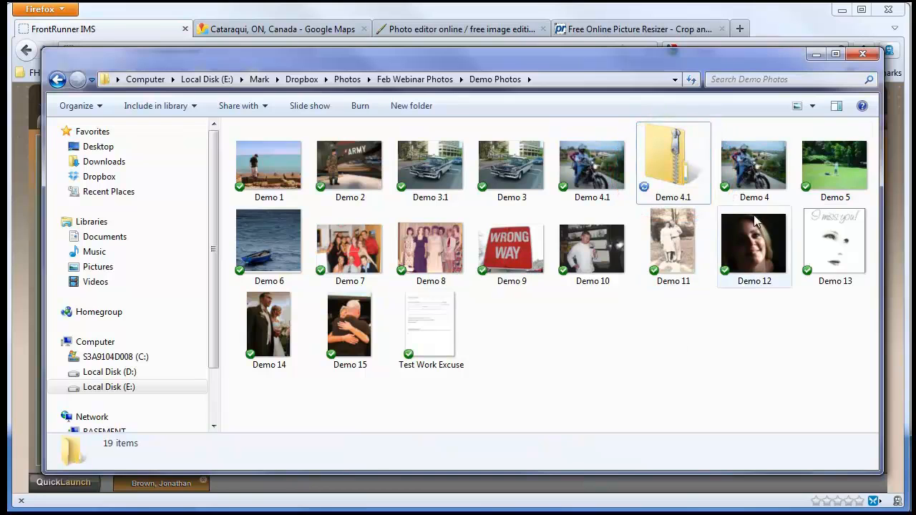
- Return to FrontRunner IMS and open the file uploader for managing photos in the record's Book of Memories
left_click(817, 54)
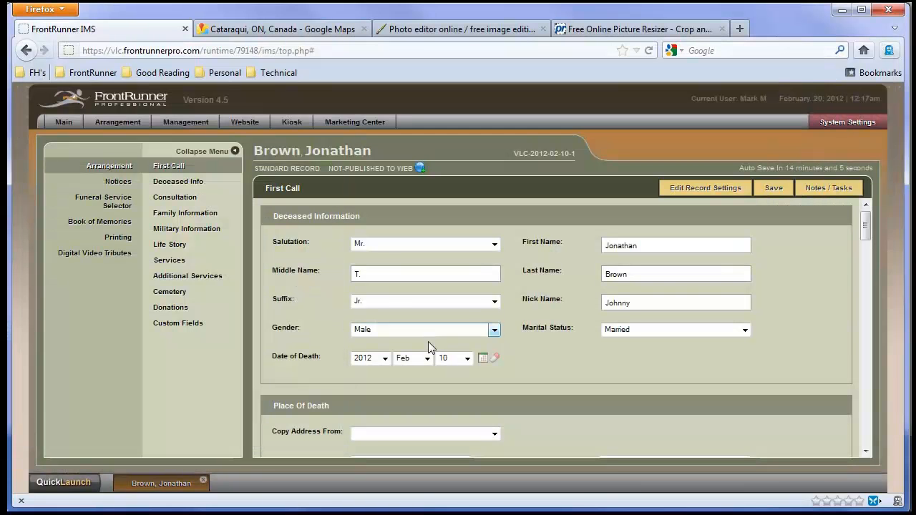
left_click(121, 226)
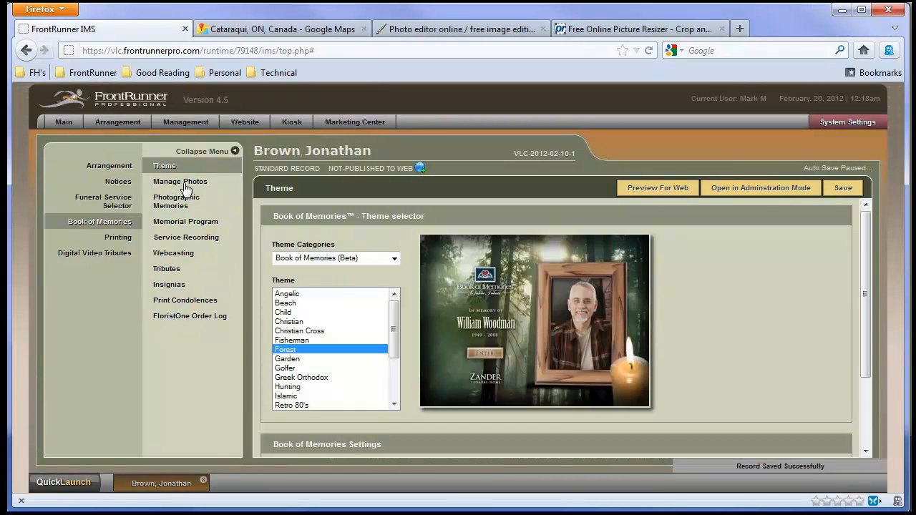
left_click(184, 188)
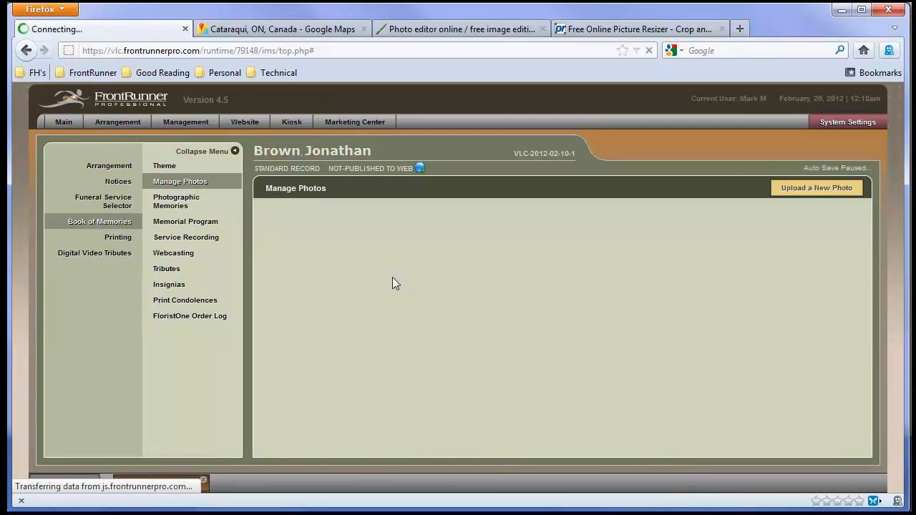
left_click(835, 193)
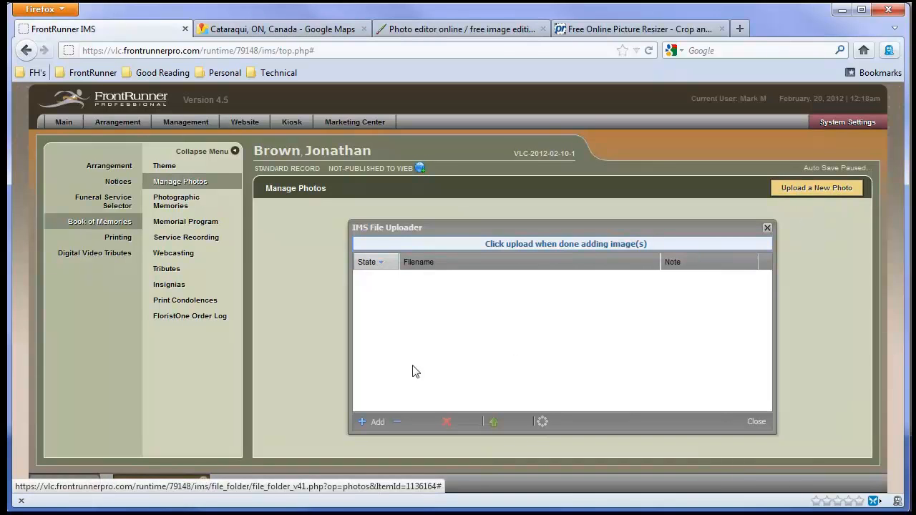
- Add the zipped folder Demo 4.1 from Dropbox > Photos > Feb Webinar Photos > Demo Photos to the uploader queue and upload it
left_click(375, 424)
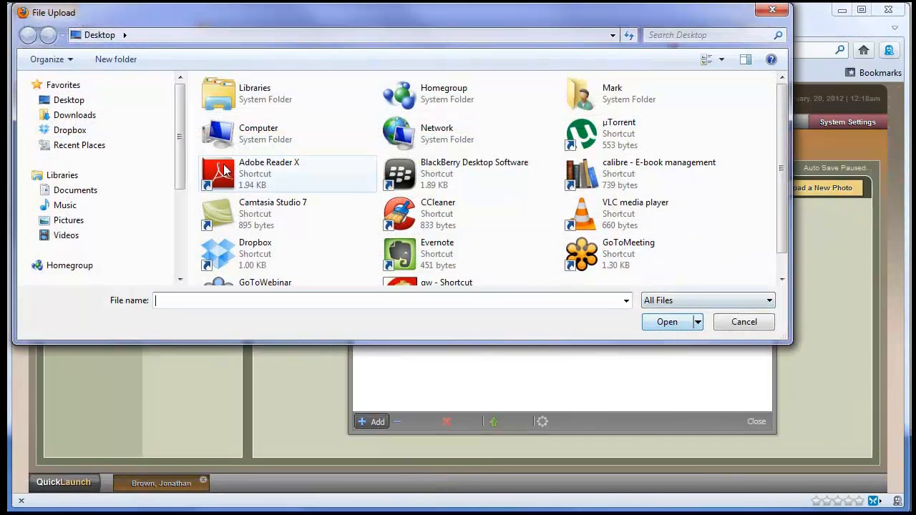
left_click(69, 130)
double_click(226, 177)
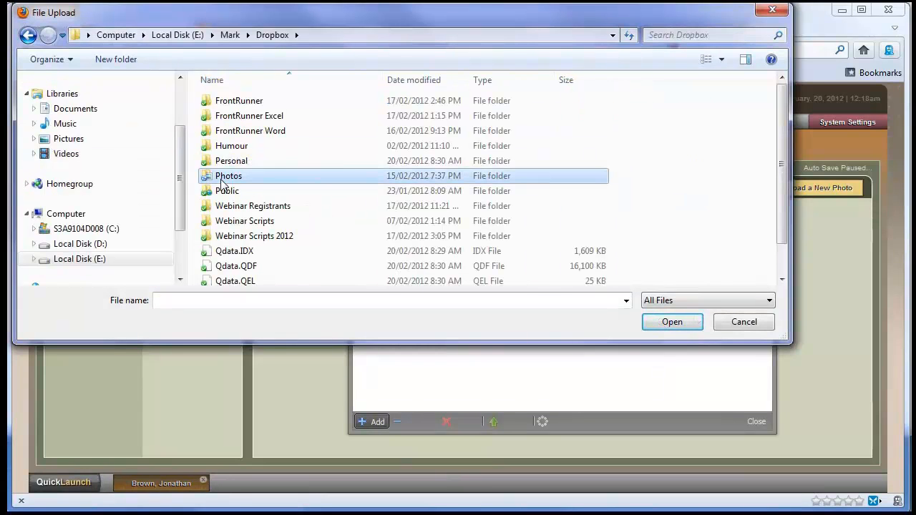
double_click(231, 142)
double_click(242, 136)
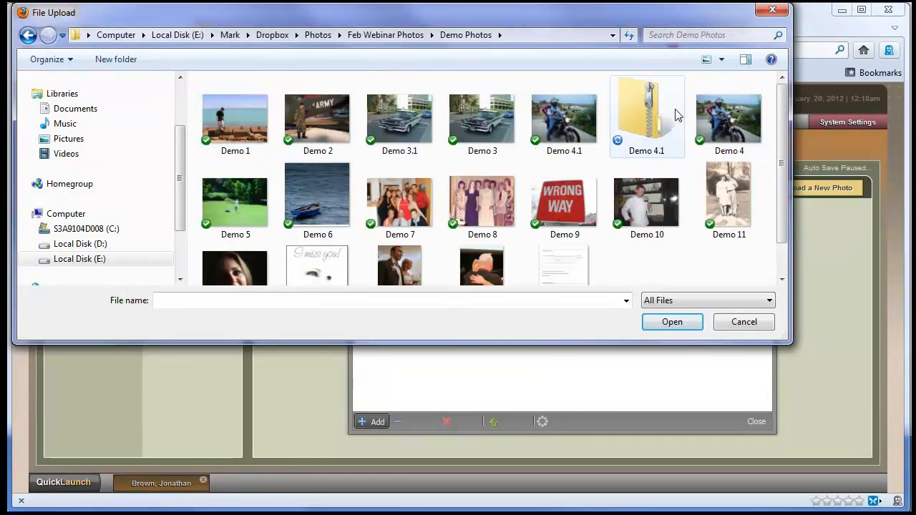
left_click(643, 131)
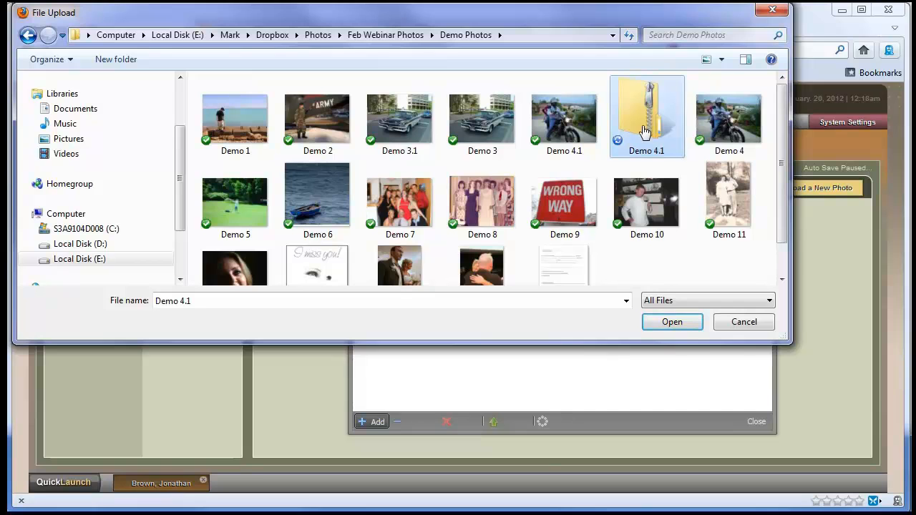
left_click(672, 321)
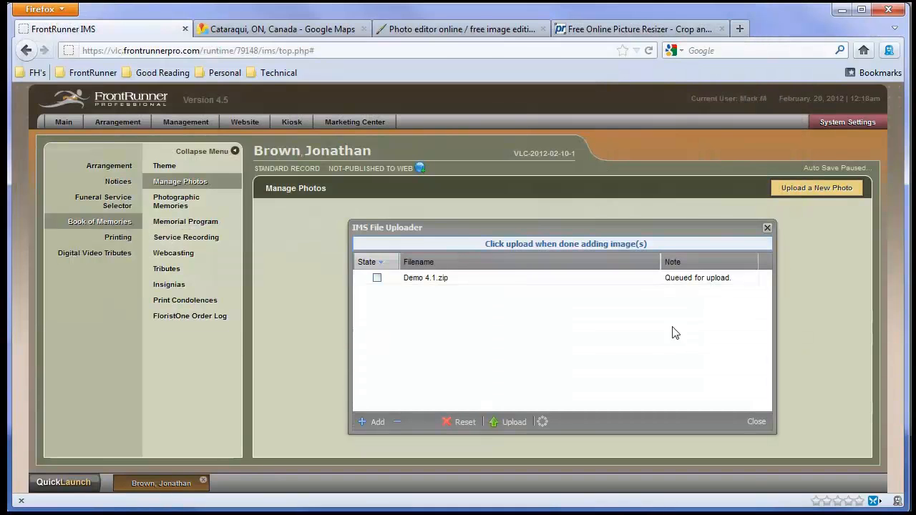
left_click(504, 422)
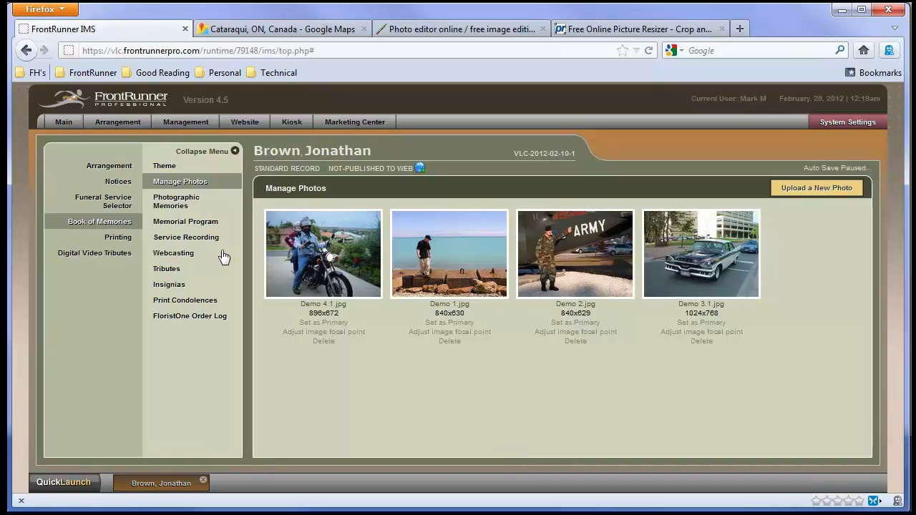
- Open the record's Book of Memories in Administration Mode and enter it to view the service details
left_click(115, 167)
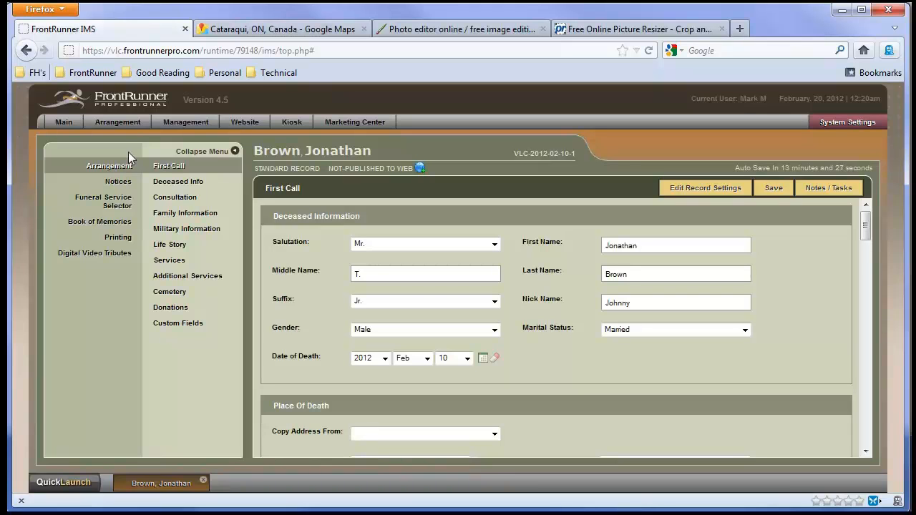
left_click(109, 226)
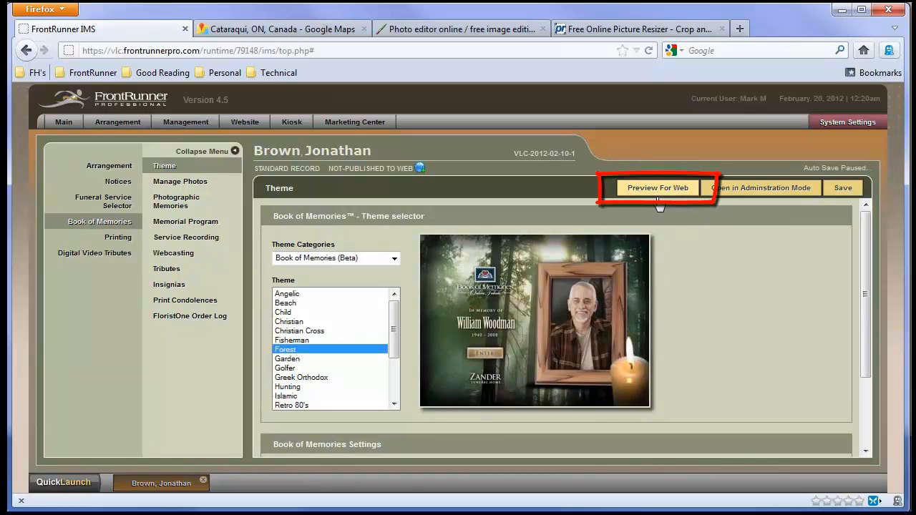
left_click(760, 190)
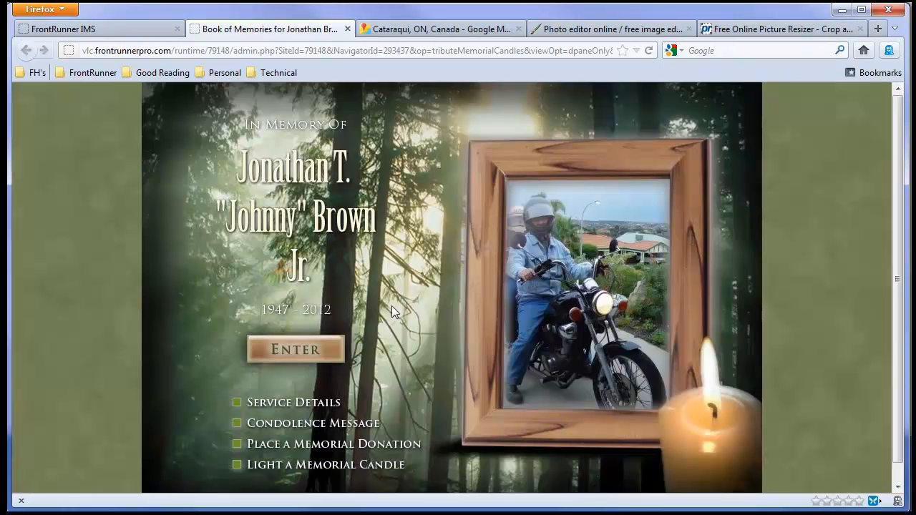
left_click(312, 347)
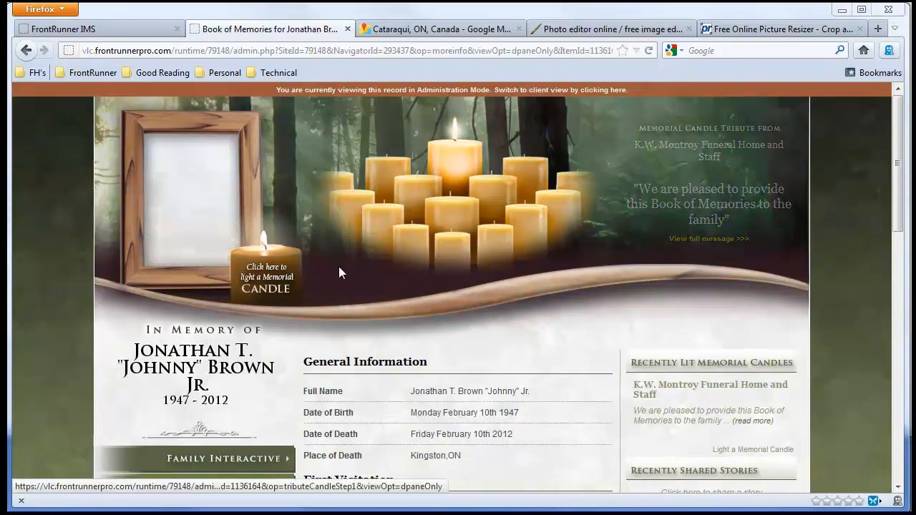
scroll(490, 330, "down", 5)
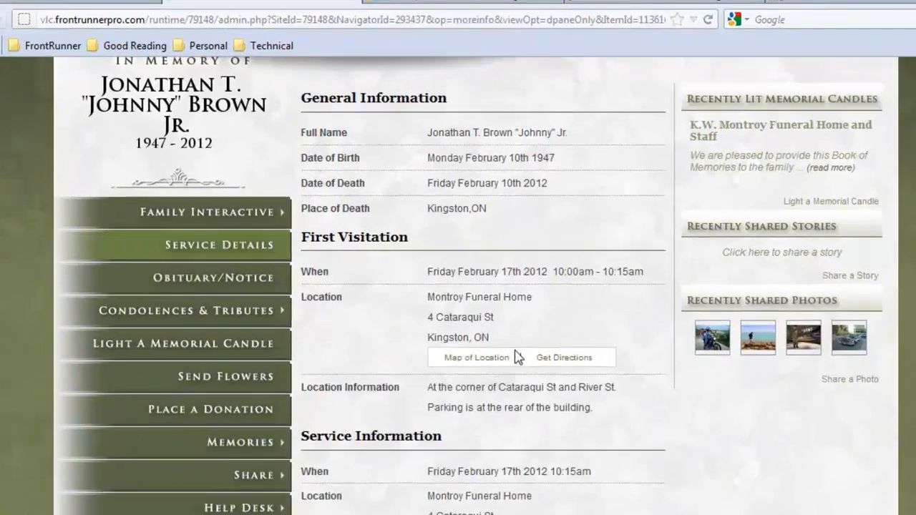
- View the private condolences among the family administration options of the Book of Memories
mouse_move(214, 214)
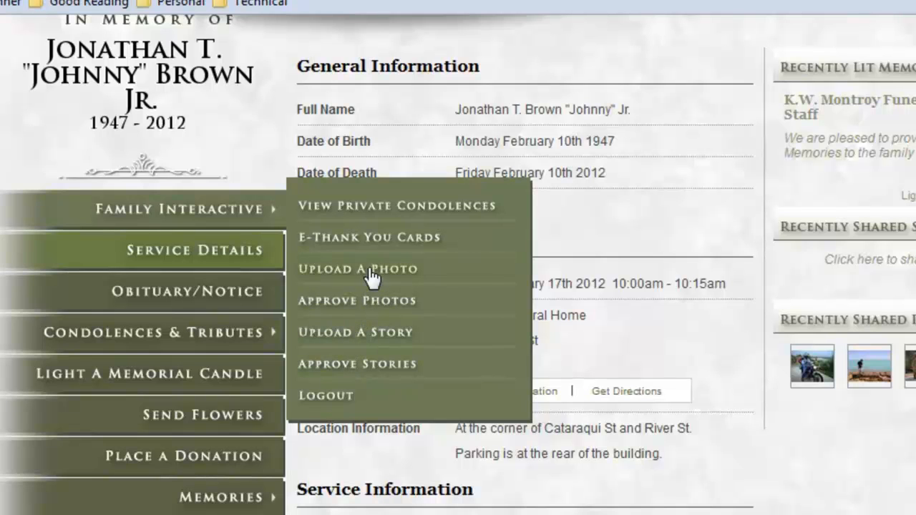
left_click(378, 207)
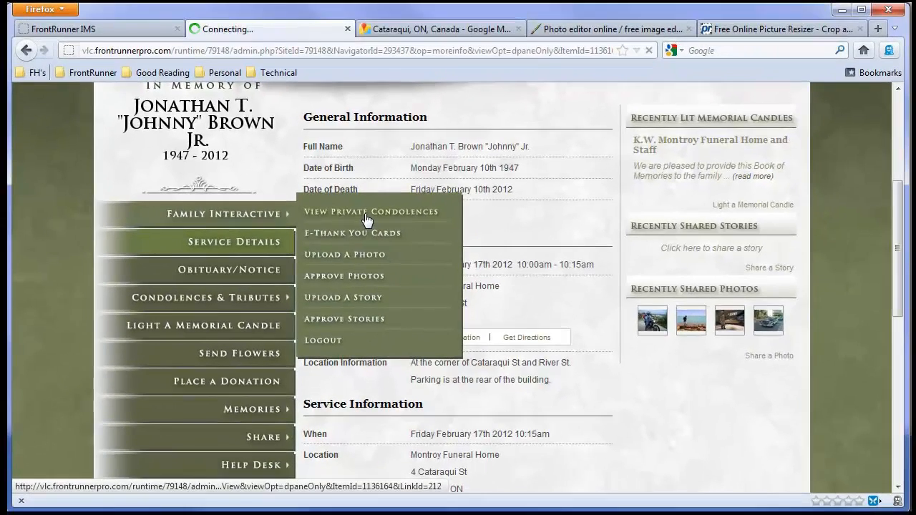
scroll(567, 361, "down", 2)
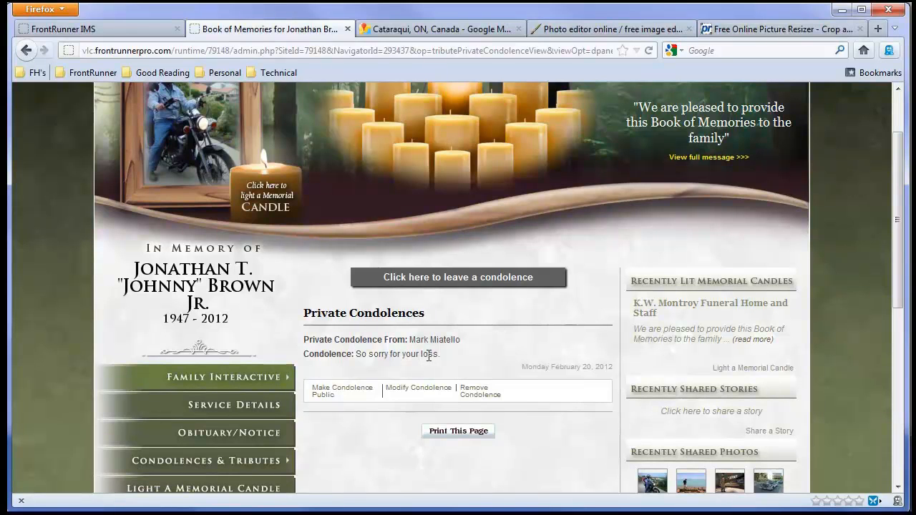
- Approve the boat picture titled Test Photo in the photos awaiting approval and submit the decision
mouse_move(289, 374)
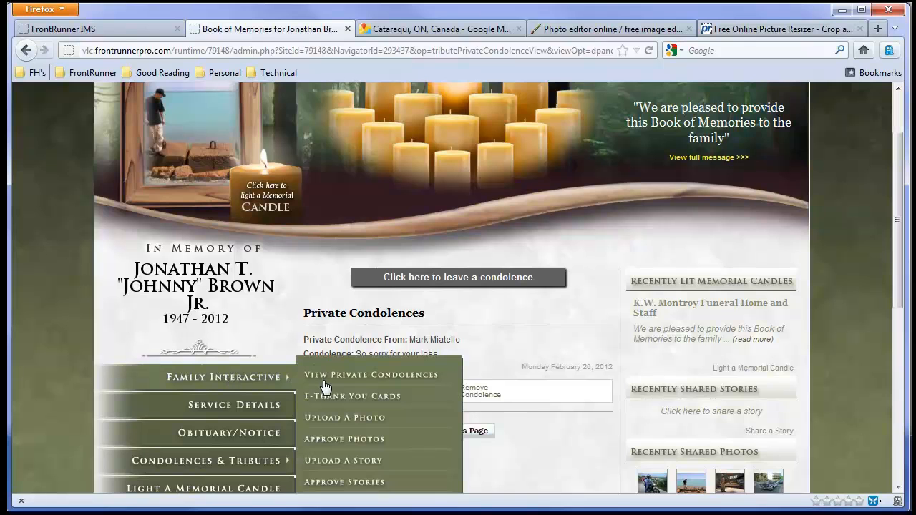
left_click(348, 444)
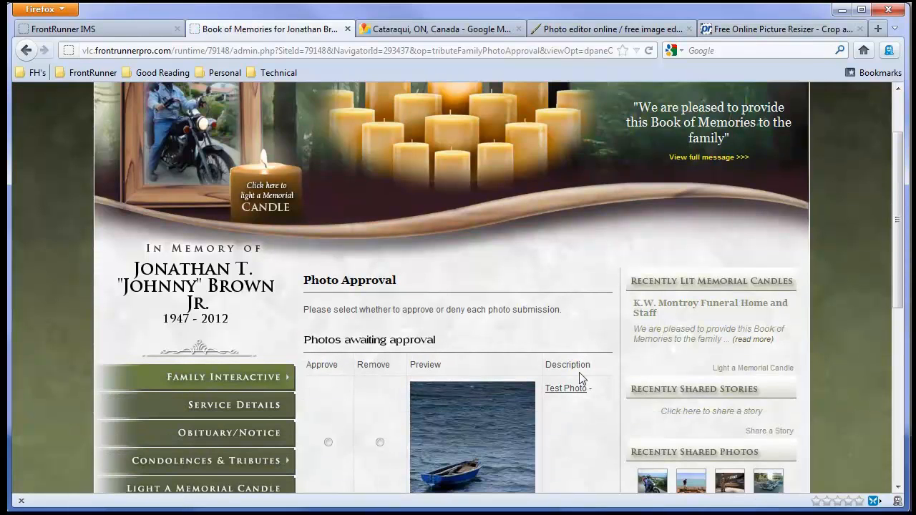
scroll(581, 379, "down", 2)
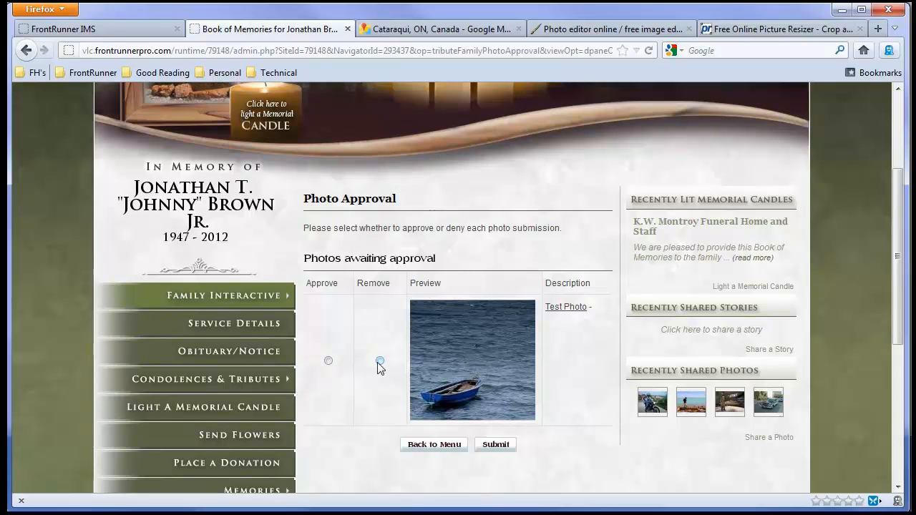
left_click(328, 361)
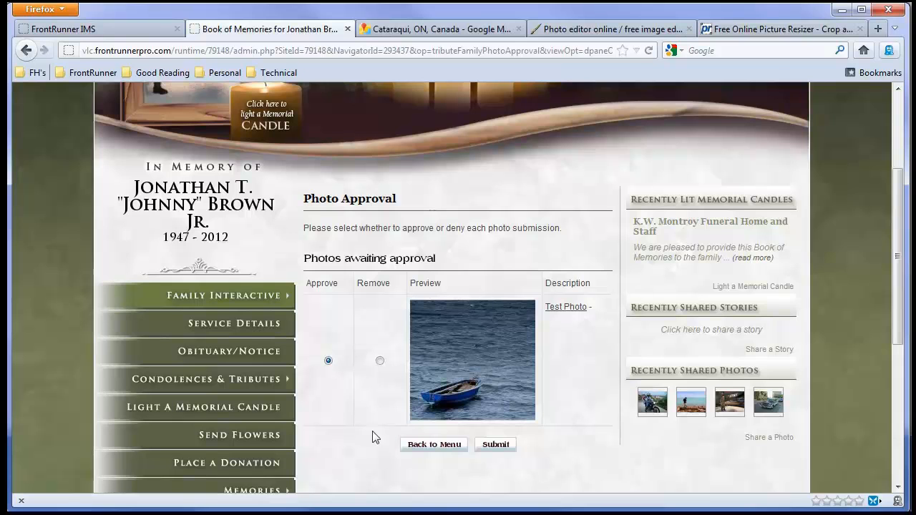
left_click(496, 445)
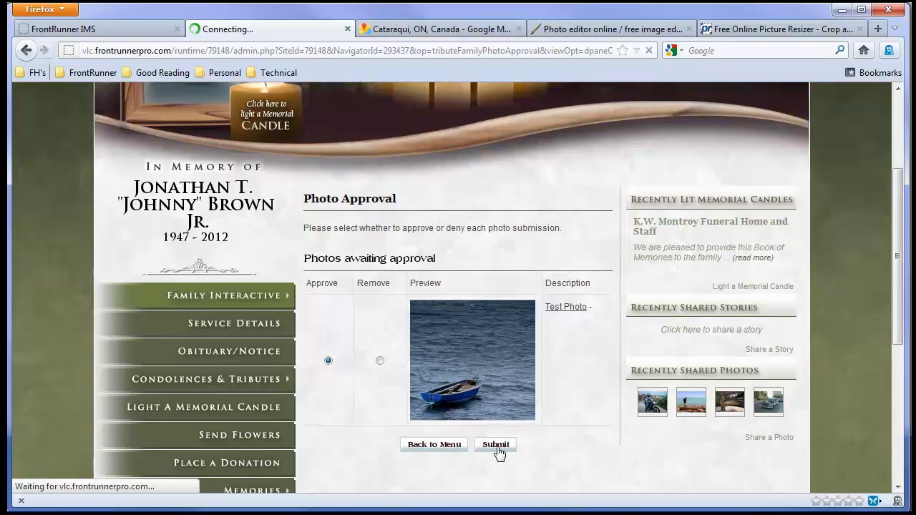
scroll(564, 417, "down", 5)
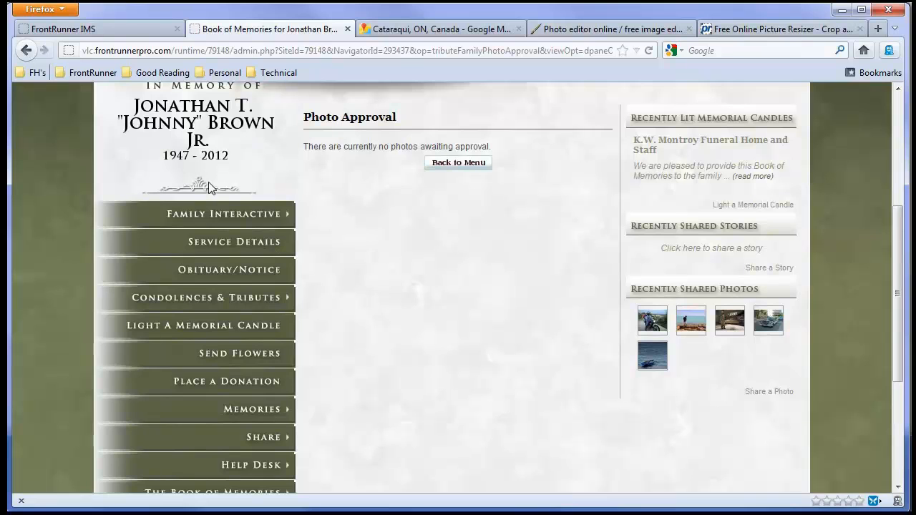
- View the stories awaiting approval among the family options of the Book of Memories
mouse_move(214, 213)
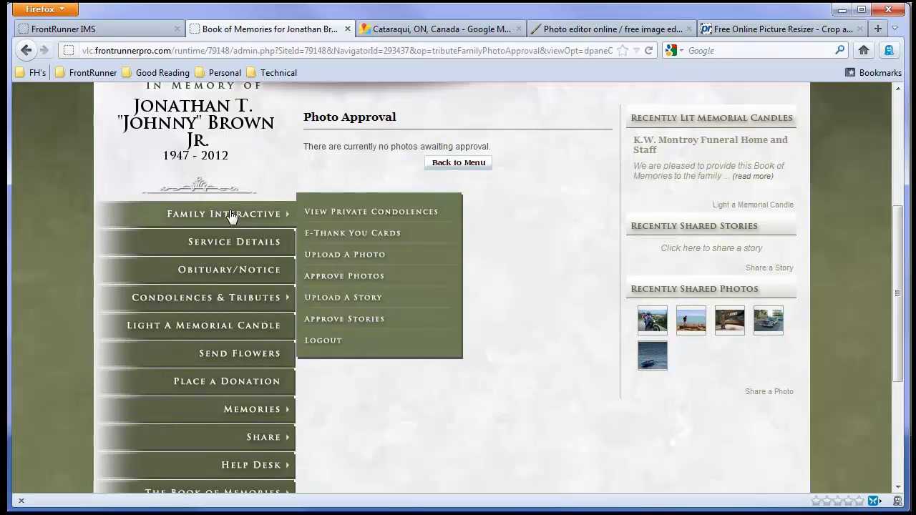
left_click(354, 322)
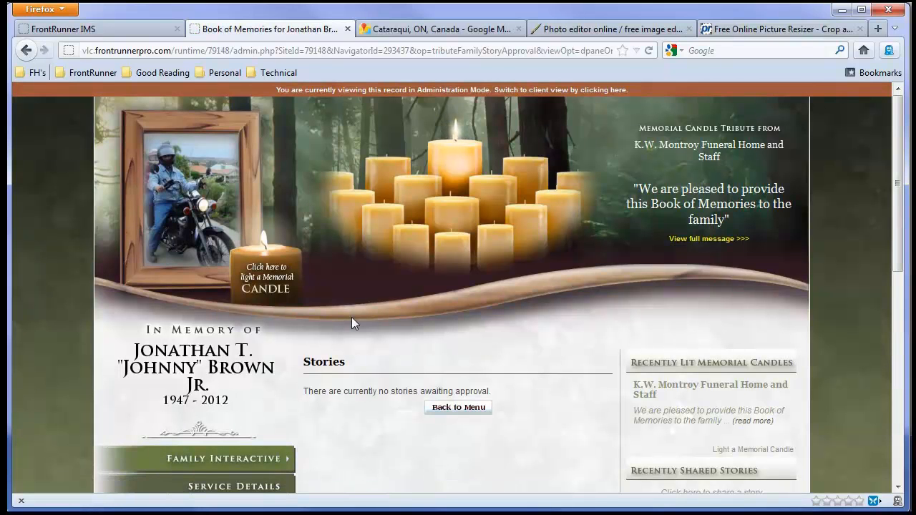
scroll(442, 292, "down", 4)
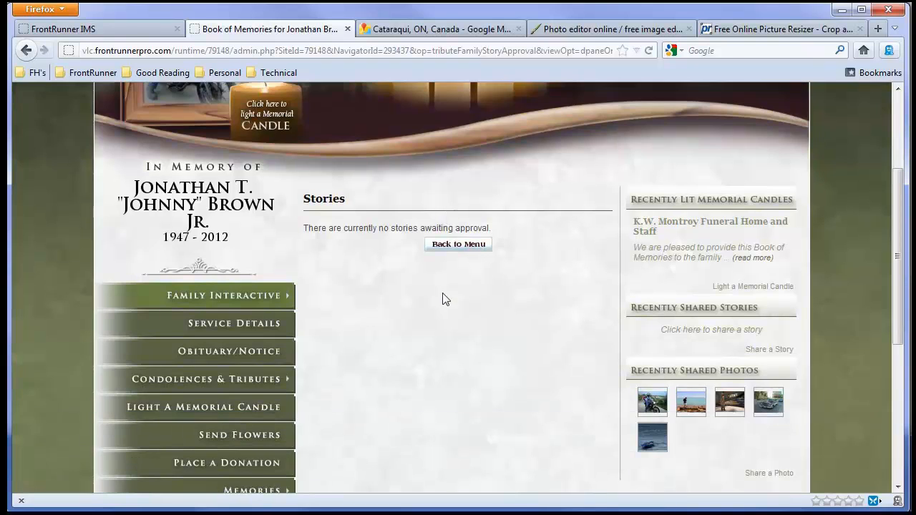
- Start an E-Thank You card for the family and choose the baseball design
mouse_move(223, 292)
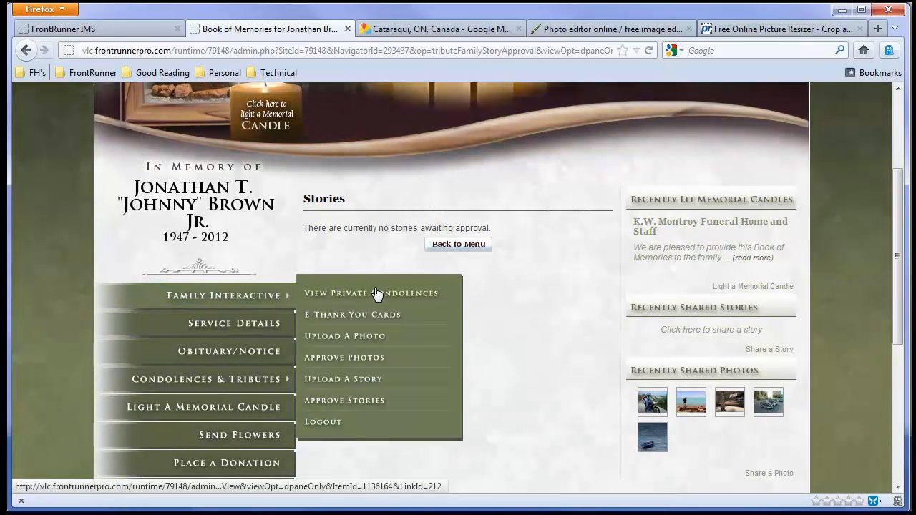
left_click(355, 317)
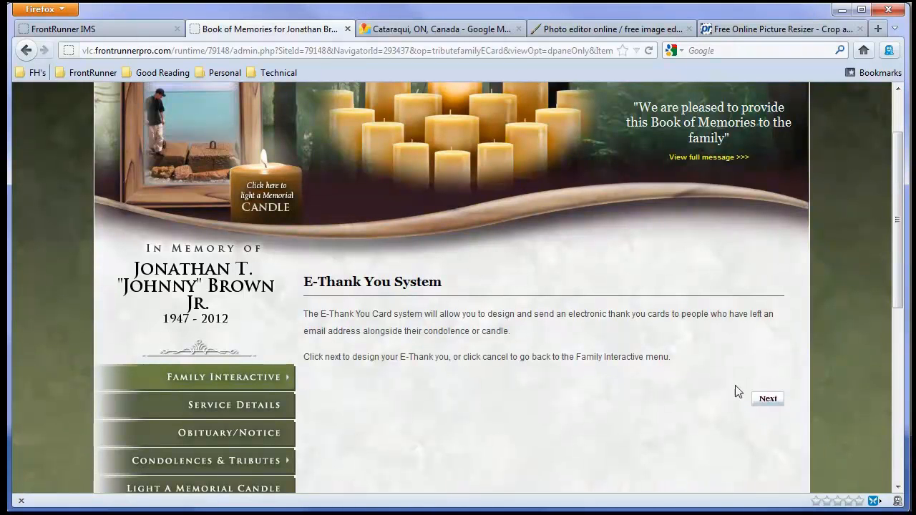
left_click(768, 406)
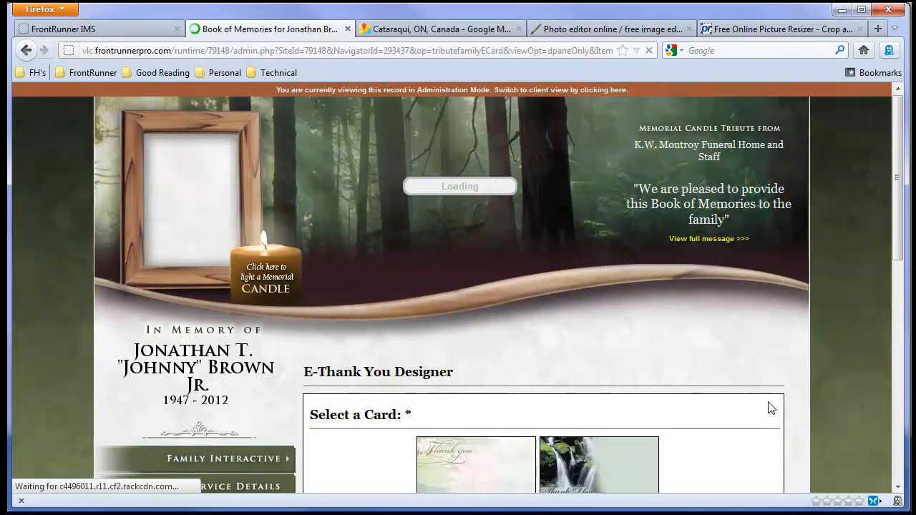
scroll(740, 367, "down", 4)
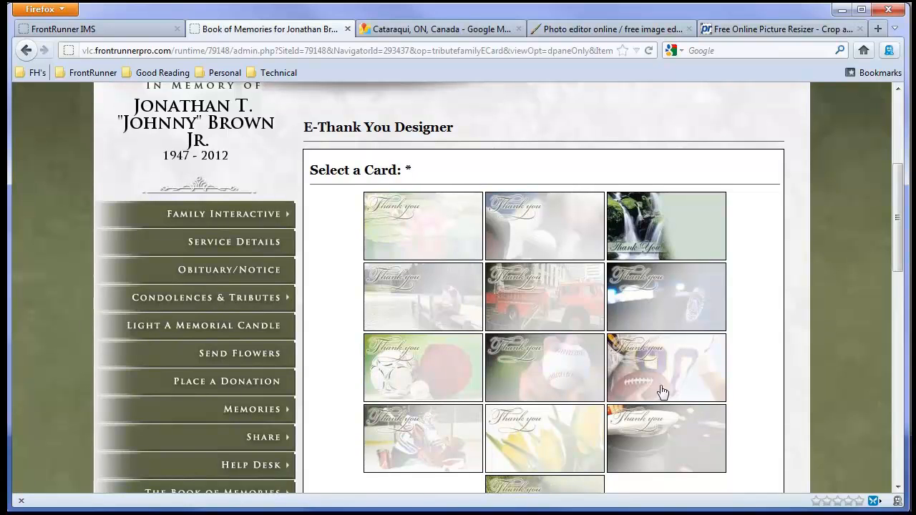
left_click(545, 367)
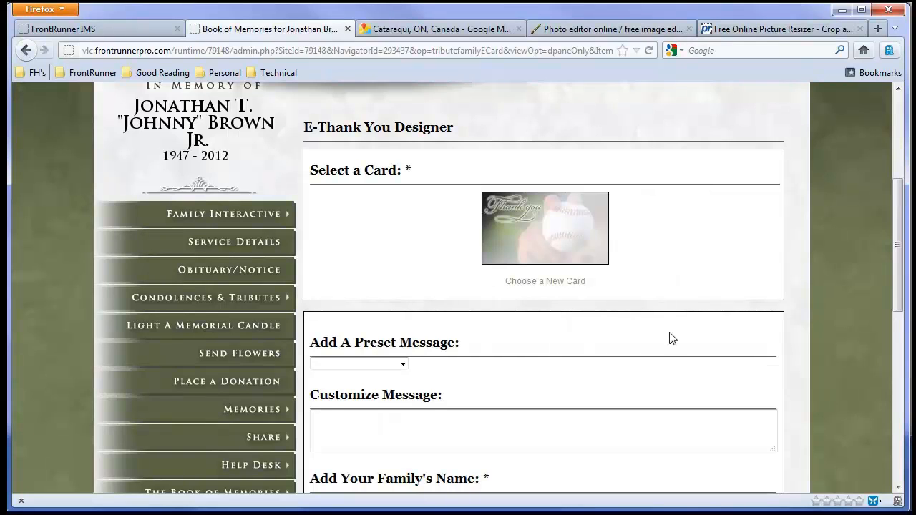
- Add the Good Friends preset message to the card and insert "Miss you much." after its first paragraph
scroll(673, 338, "down", 2)
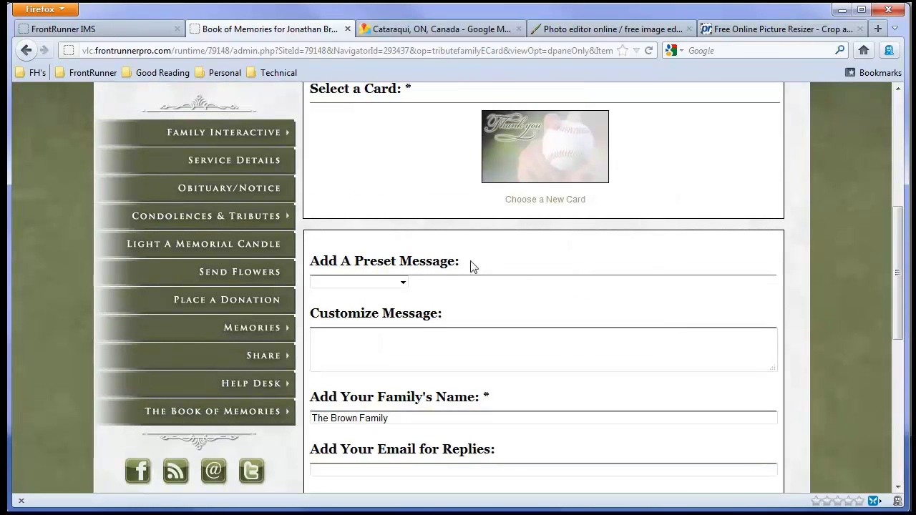
left_click(400, 284)
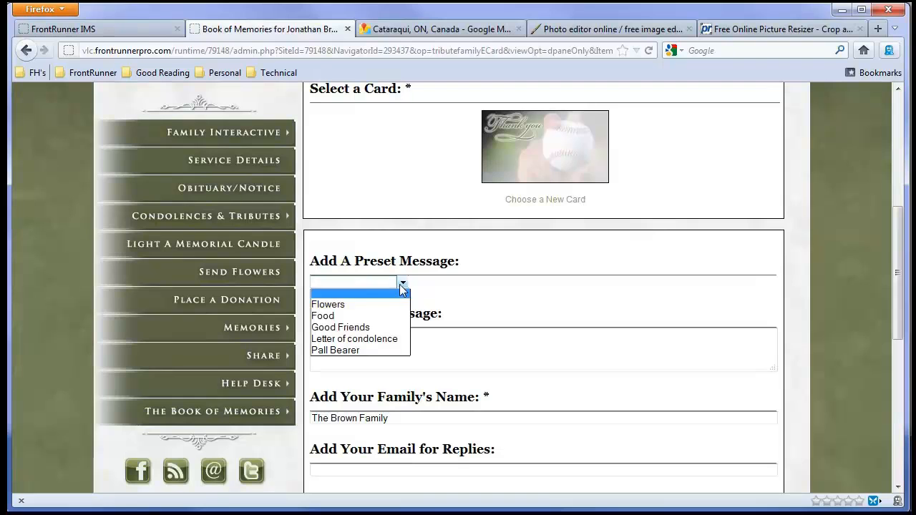
left_click(358, 328)
scroll(560, 332, "down", 2)
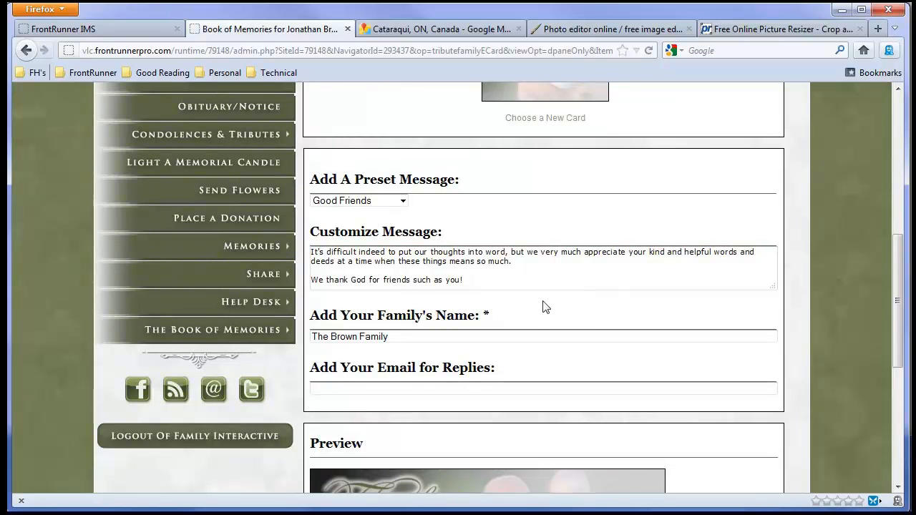
left_click(527, 264)
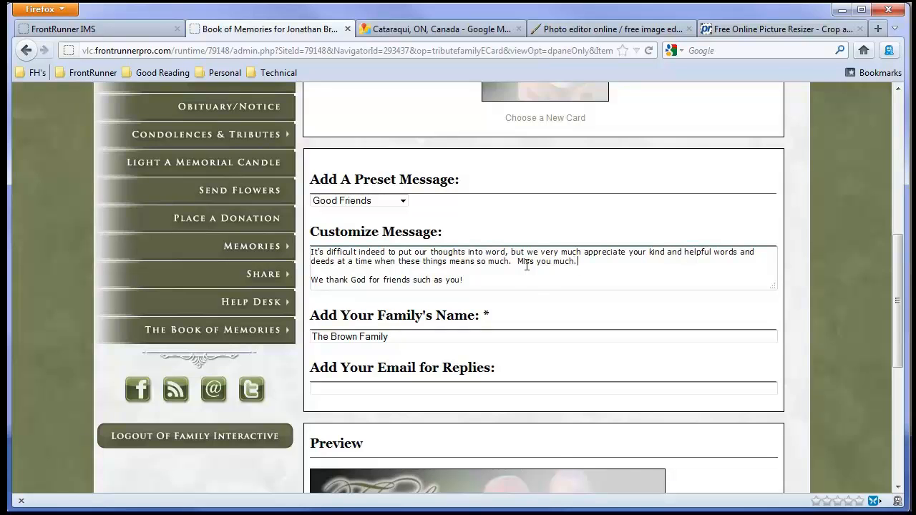
- Accept the card preview and select the listed contact as the recipient of the E-Thank You card
scroll(537, 293, "down", 4)
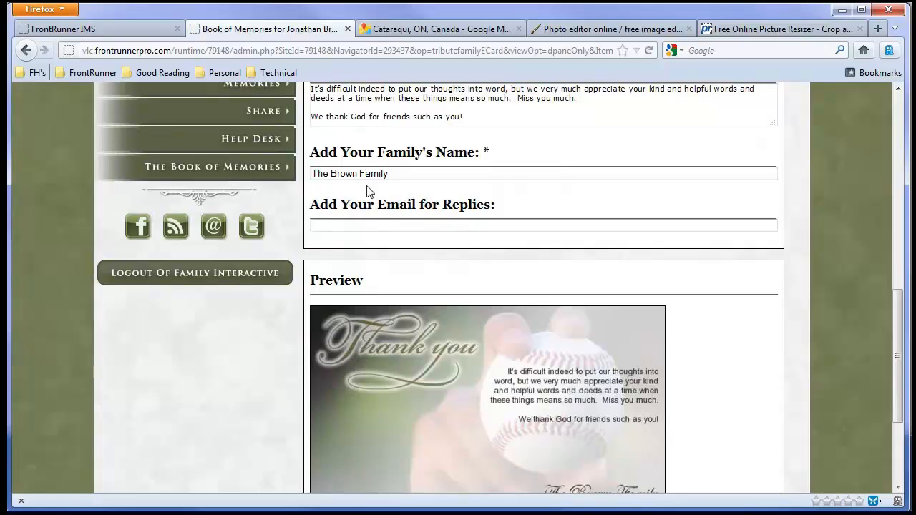
scroll(733, 333, "down", 4)
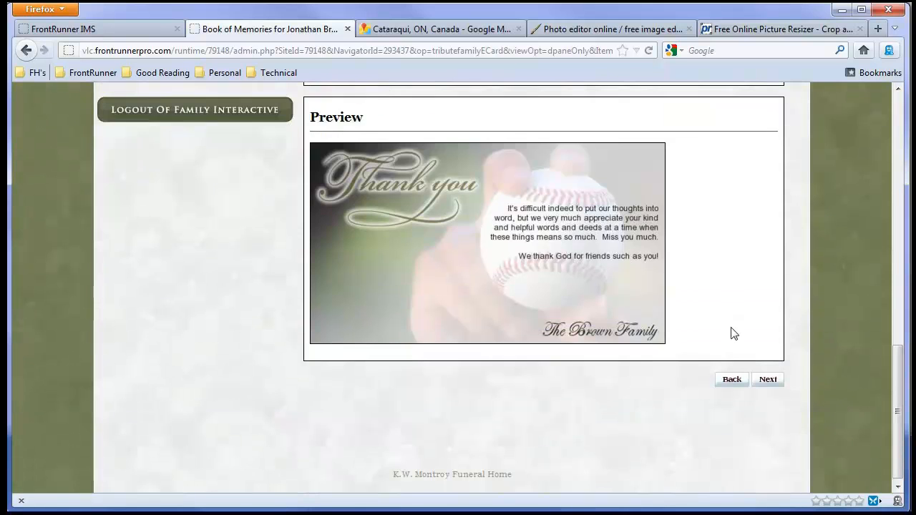
left_click(768, 381)
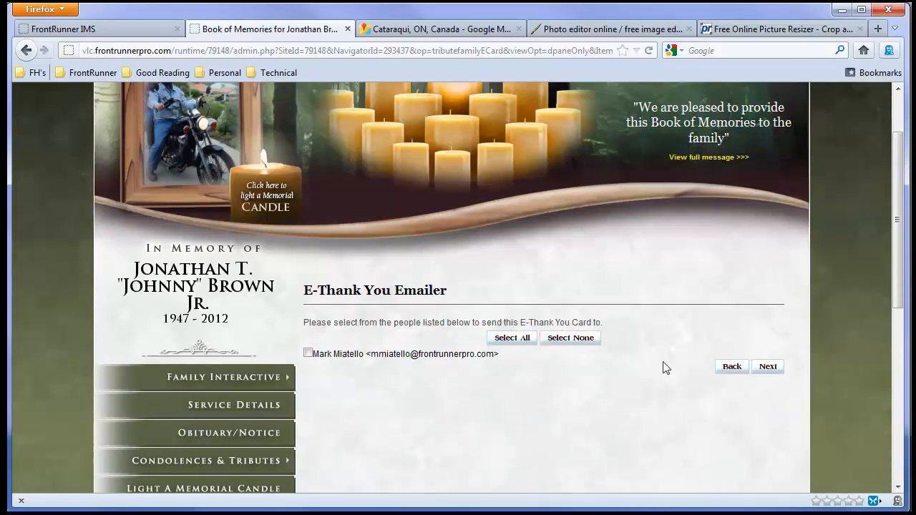
scroll(665, 368, "down", 2)
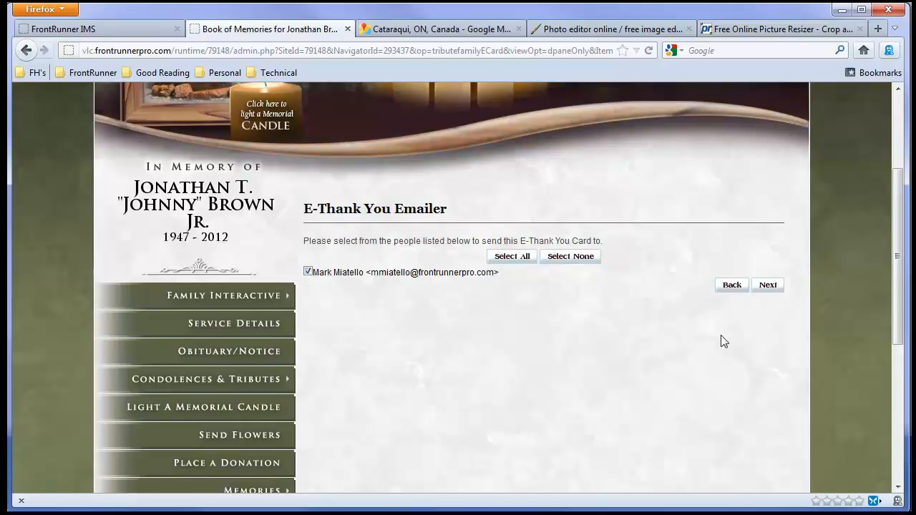
left_click(767, 288)
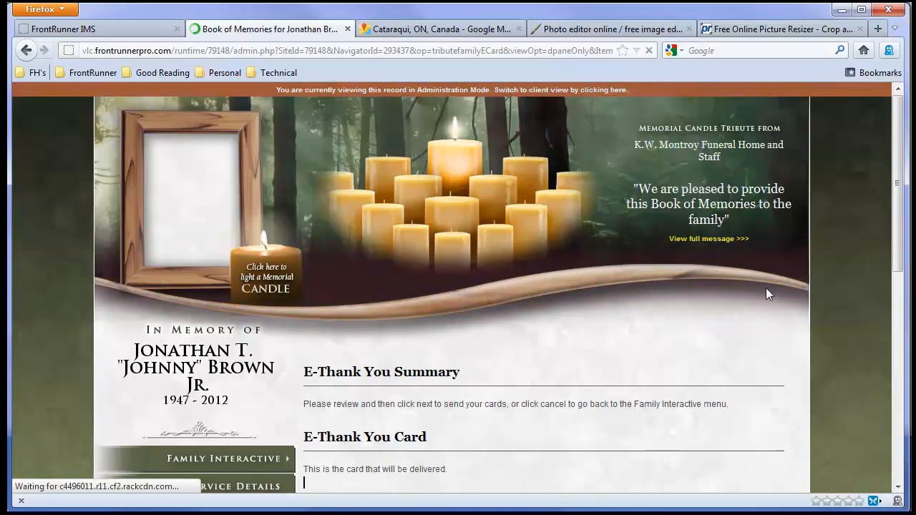
- Review the card and its deliveries in the E-Thank You Summary and send the card
scroll(722, 318, "down", 4)
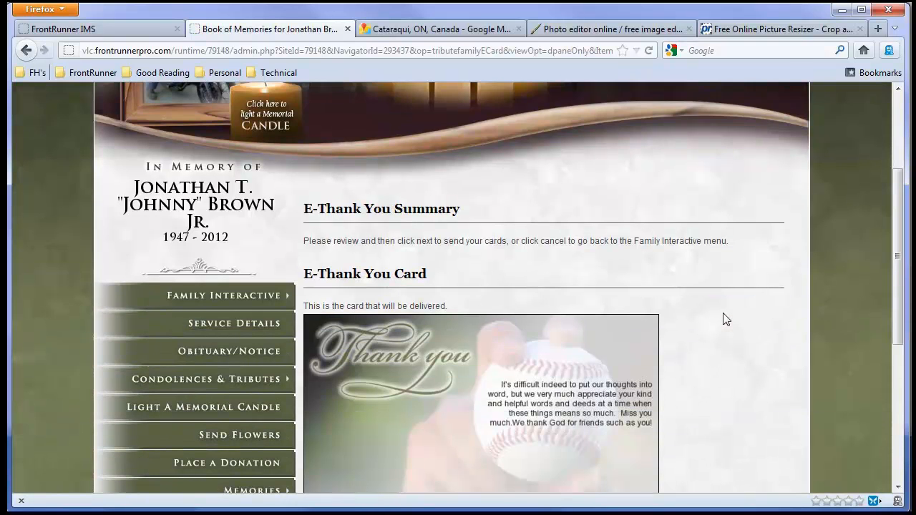
scroll(723, 318, "down", 2)
scroll(725, 318, "down", 2)
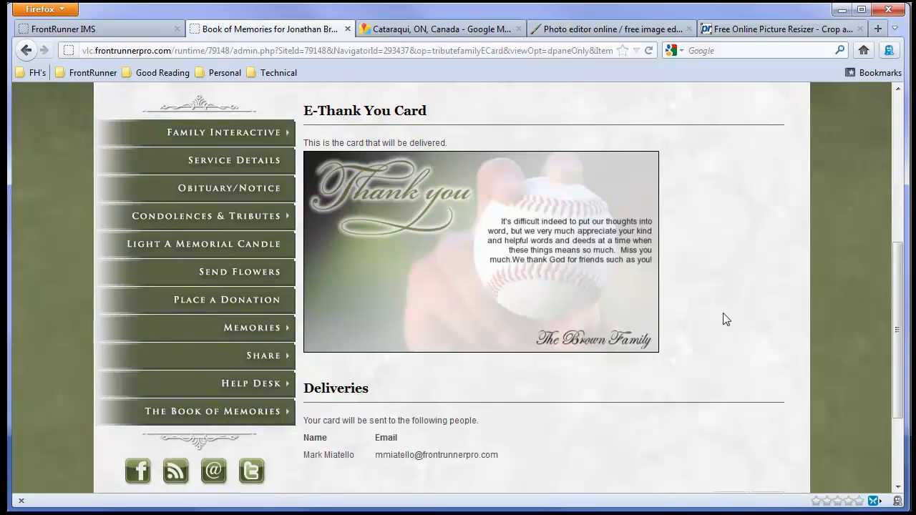
scroll(723, 318, "down", 2)
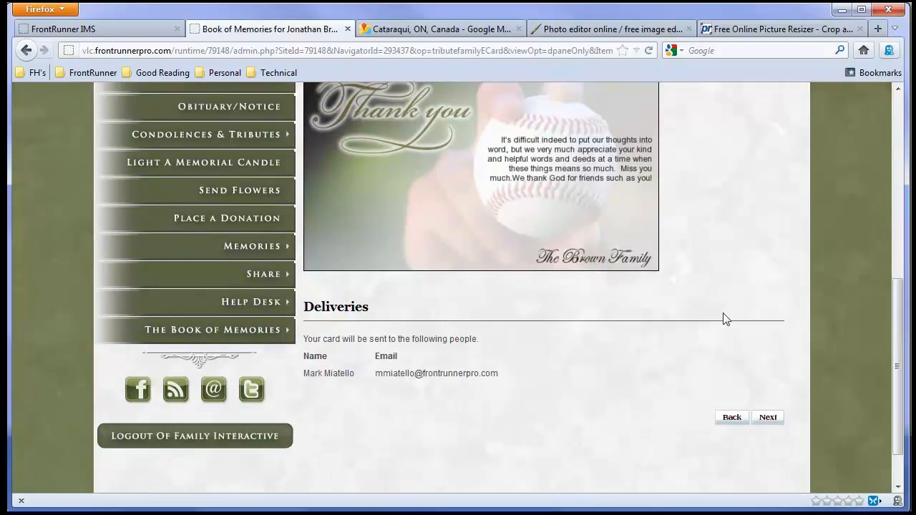
scroll(725, 318, "up", 2)
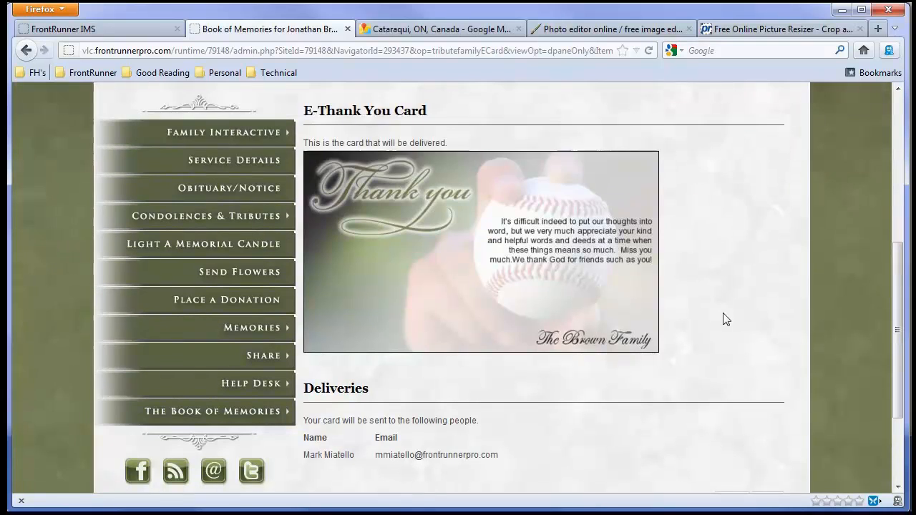
scroll(781, 433, "down", 2)
left_click(769, 420)
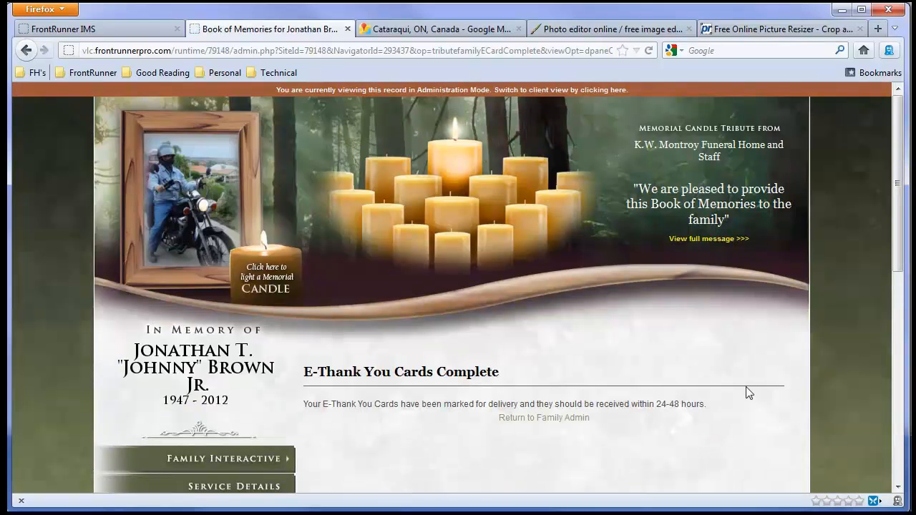
scroll(746, 393, "down", 3)
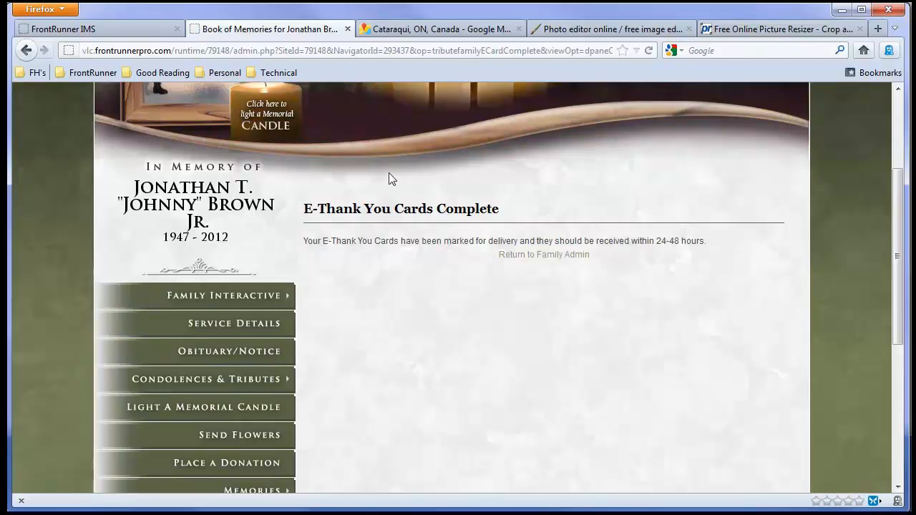
- Switch to FrontRunner IMS and examine the record's Story and Photo Approval System options in its Book of Memories settings
left_click(142, 29)
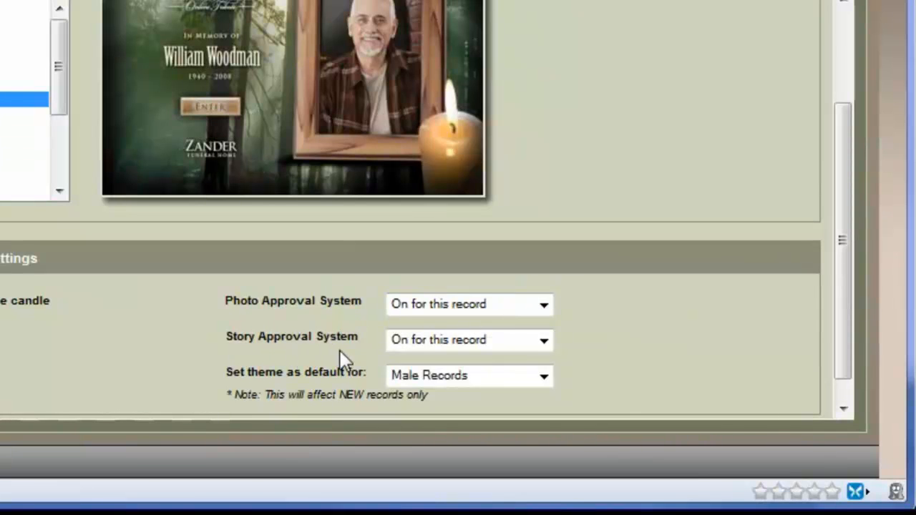
left_click(544, 342)
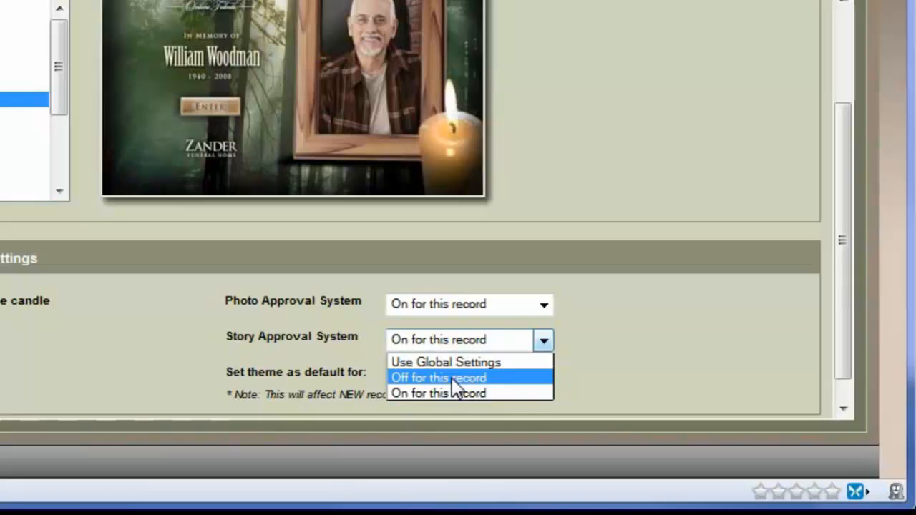
left_click(536, 308)
left_click(541, 307)
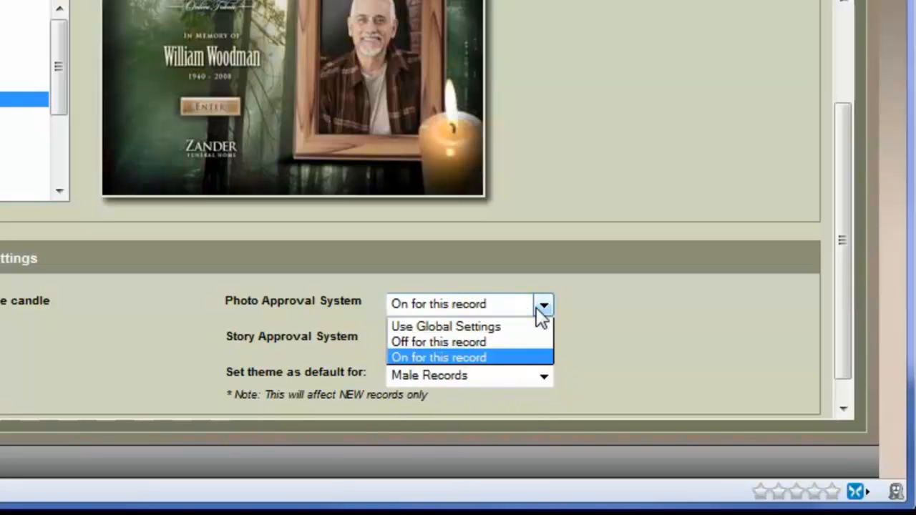
left_click(581, 321)
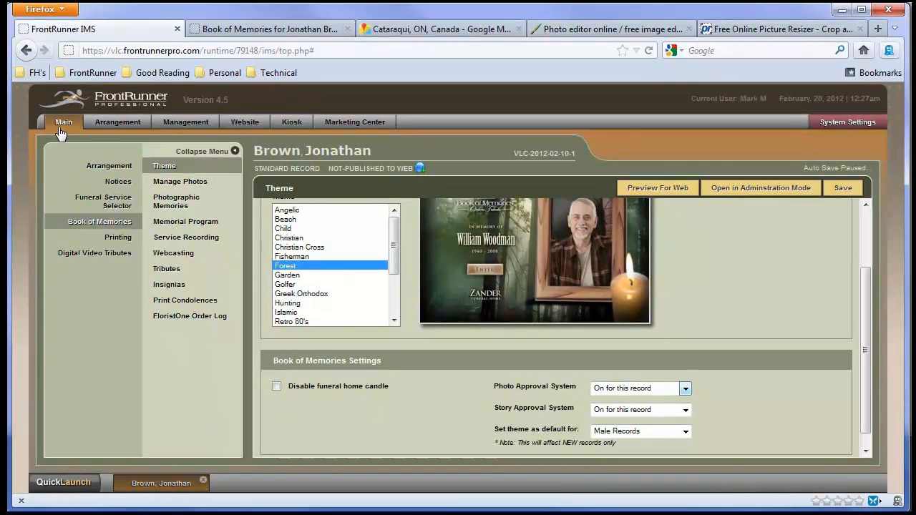
- Open the Global BOM Settings and examine the Photo Approval System options for all records
left_click(63, 123)
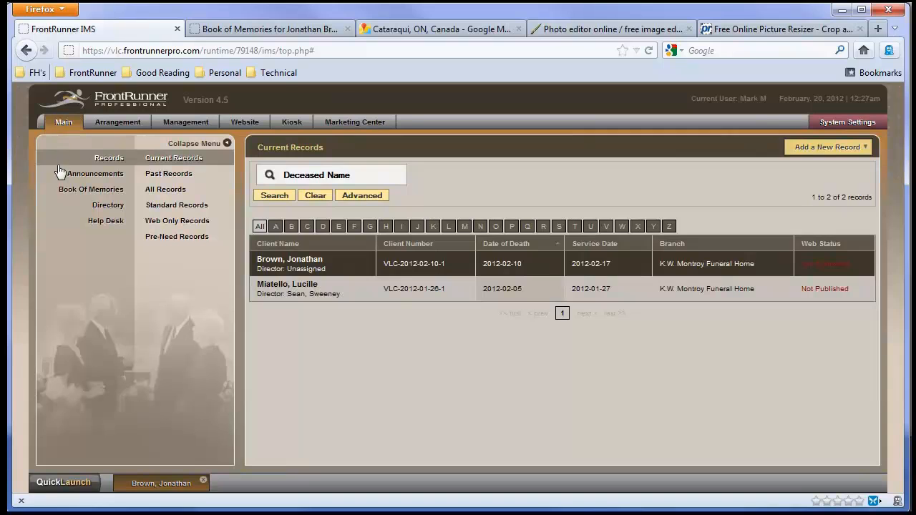
left_click(85, 192)
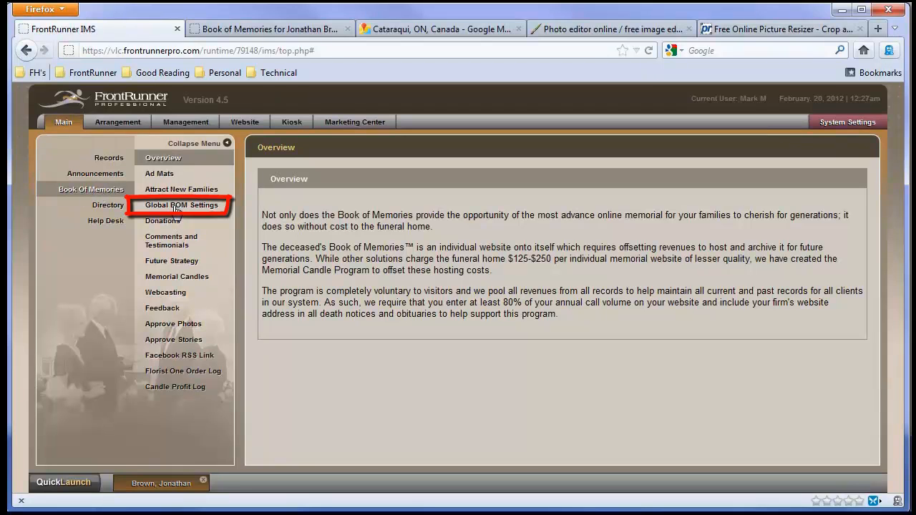
left_click(176, 207)
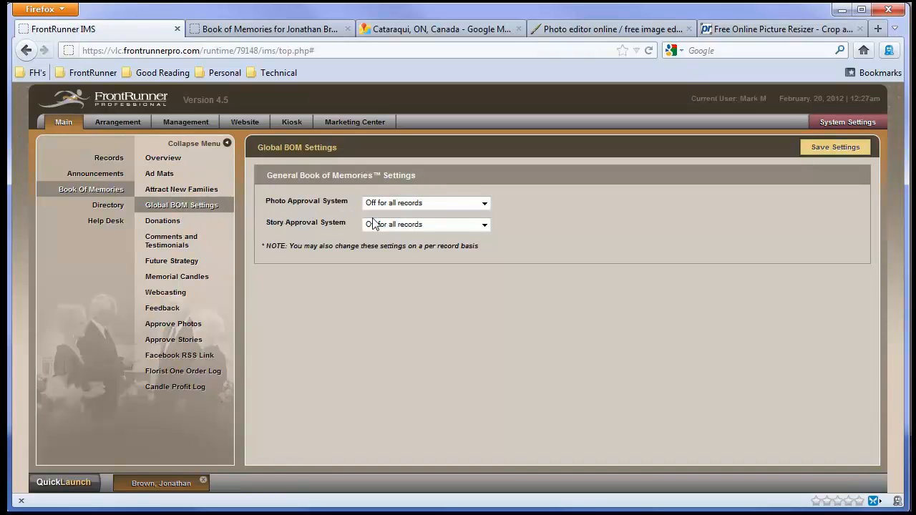
left_click(485, 204)
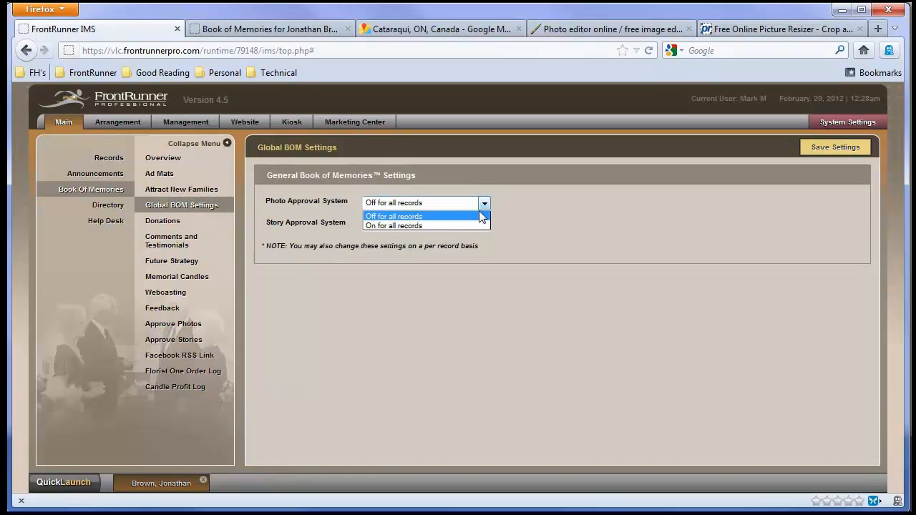
left_click(484, 208)
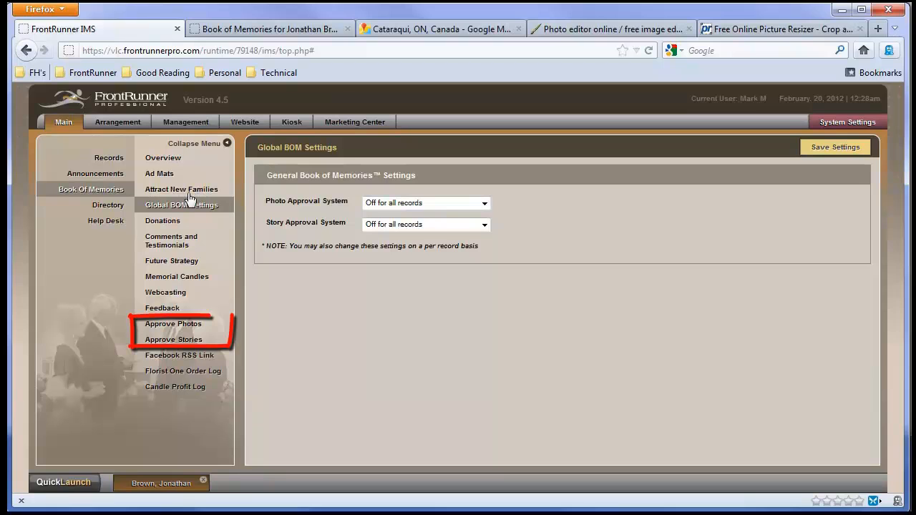
- Check the photos requiring approval across all records, and approve and submit the stories titled Testing this again and Cousins
left_click(175, 328)
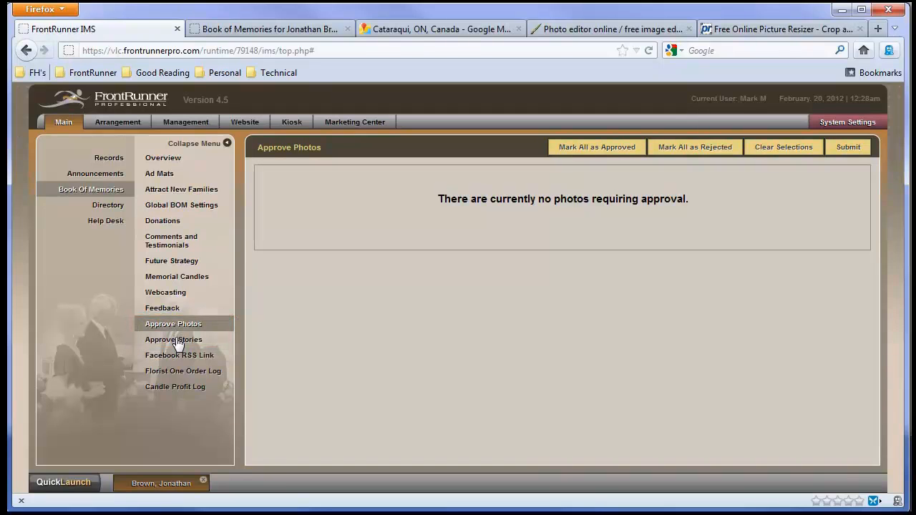
left_click(177, 342)
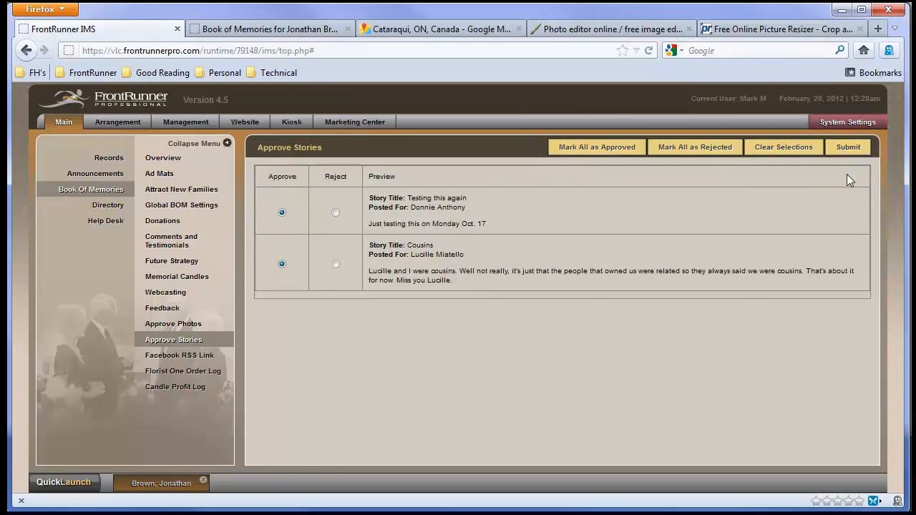
left_click(849, 152)
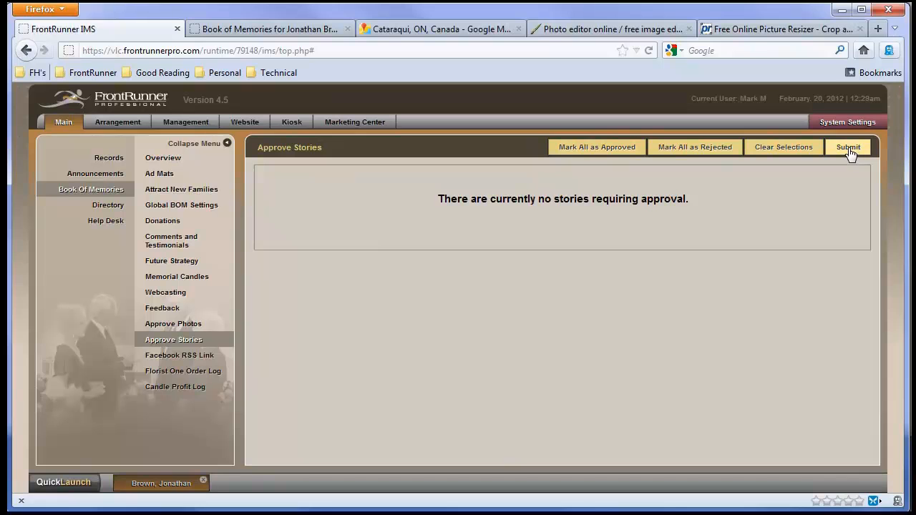
- Open Cataraqui Cemetery in the Locations database of the system settings and clear its street address
left_click(96, 163)
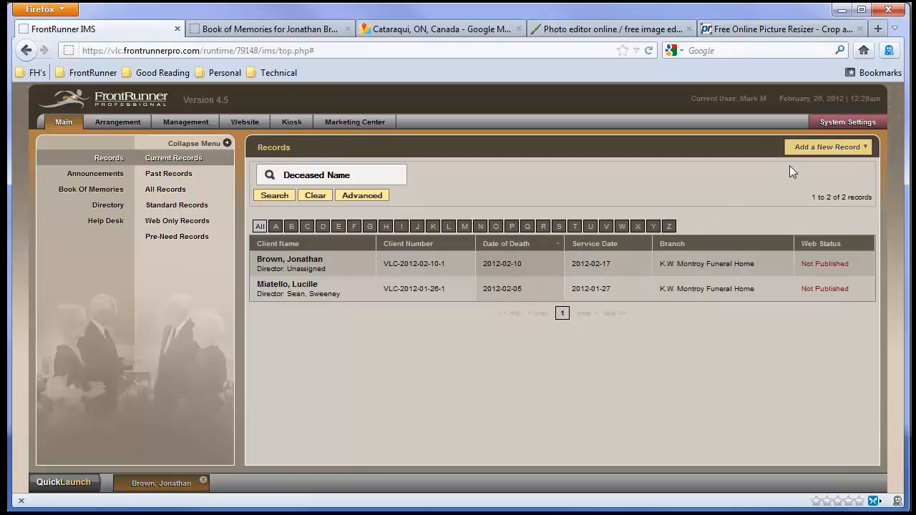
left_click(832, 127)
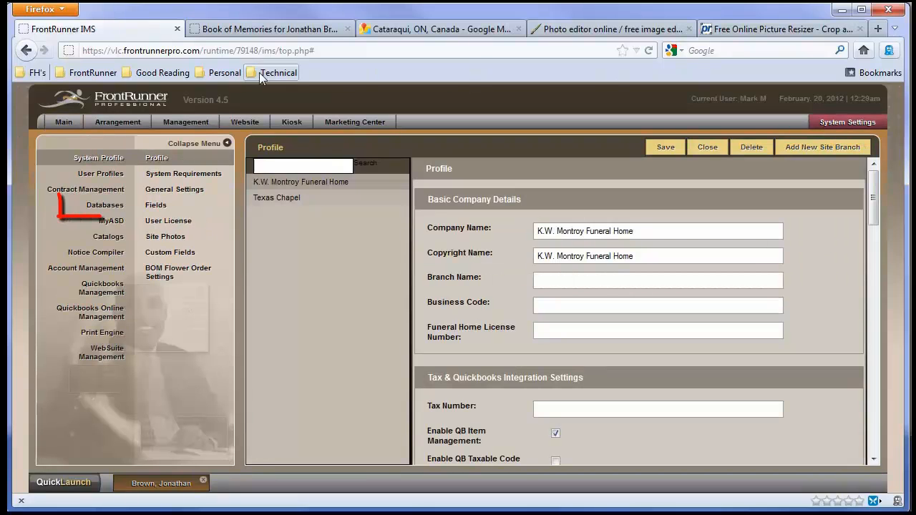
left_click(113, 208)
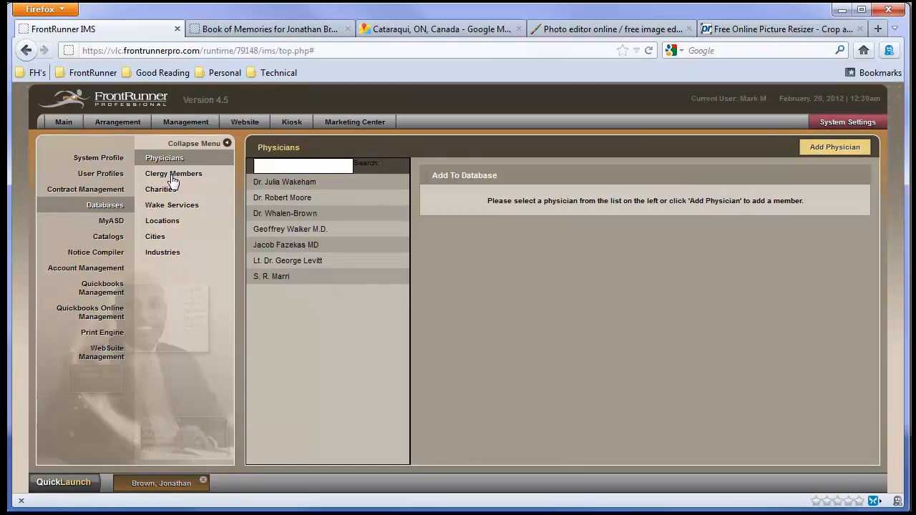
left_click(163, 223)
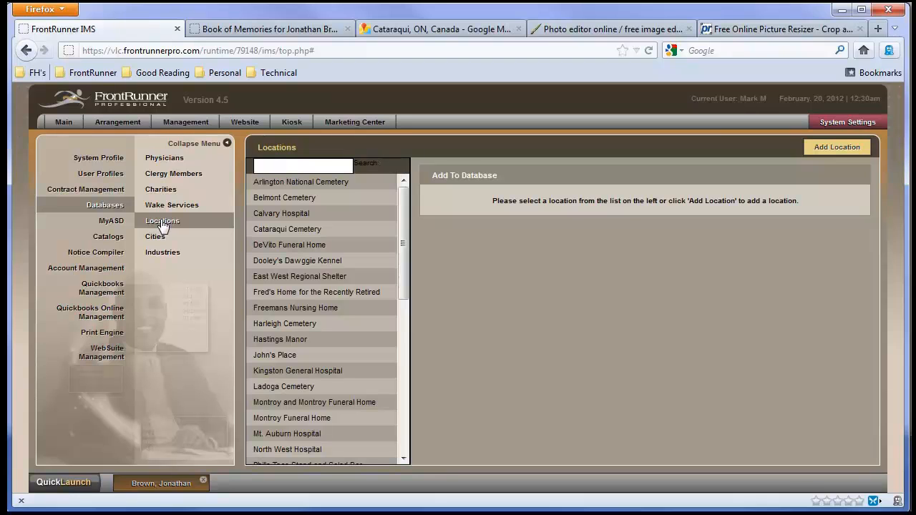
left_click(296, 237)
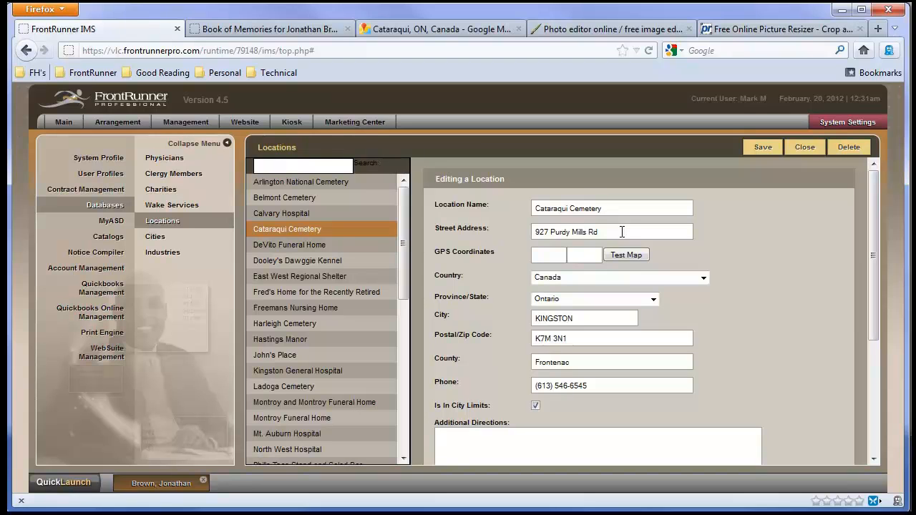
left_click_drag(622, 232, 517, 230)
key("Delete")
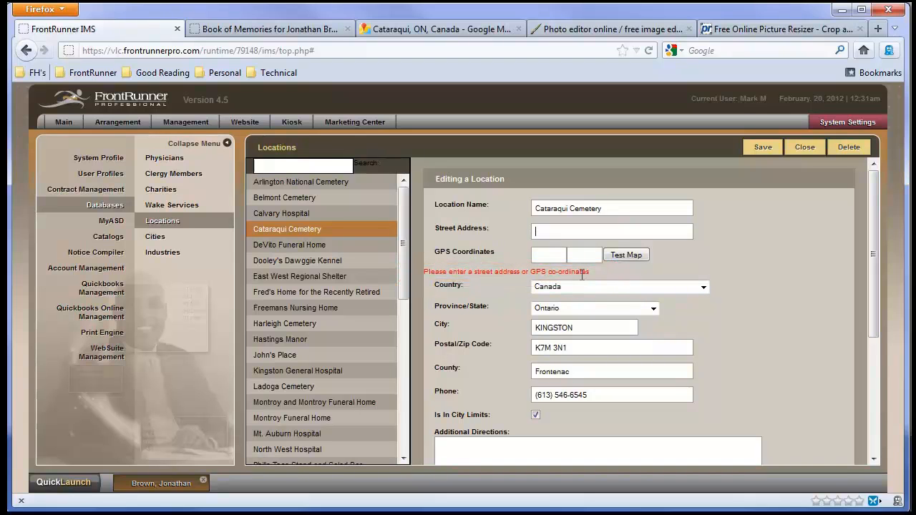
- Switch to Google Maps and look up the GPS coordinates of the Cataraqui Cemetery marker with What's here?
left_click(459, 32)
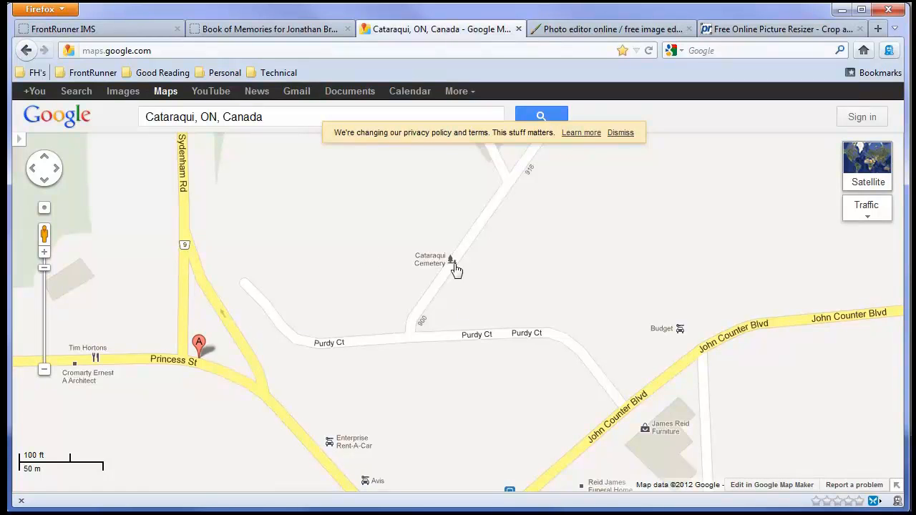
mouse_move(452, 263)
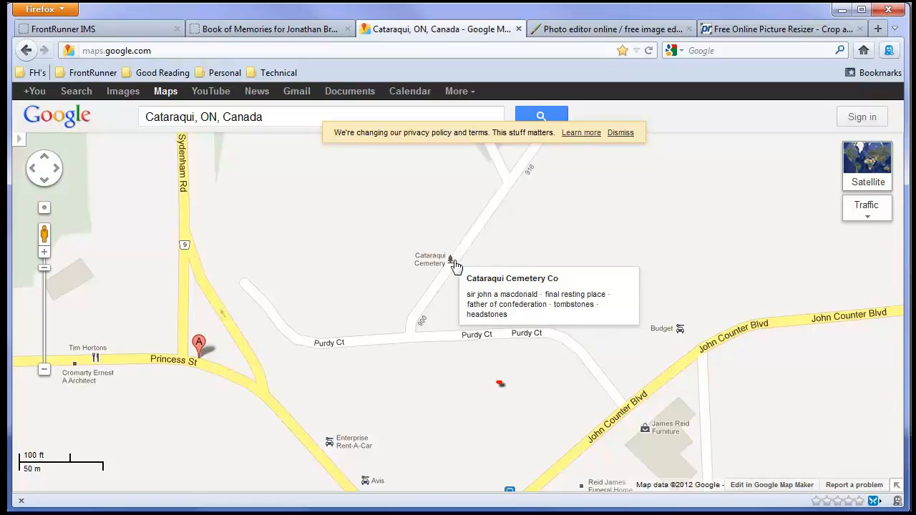
right_click(454, 264)
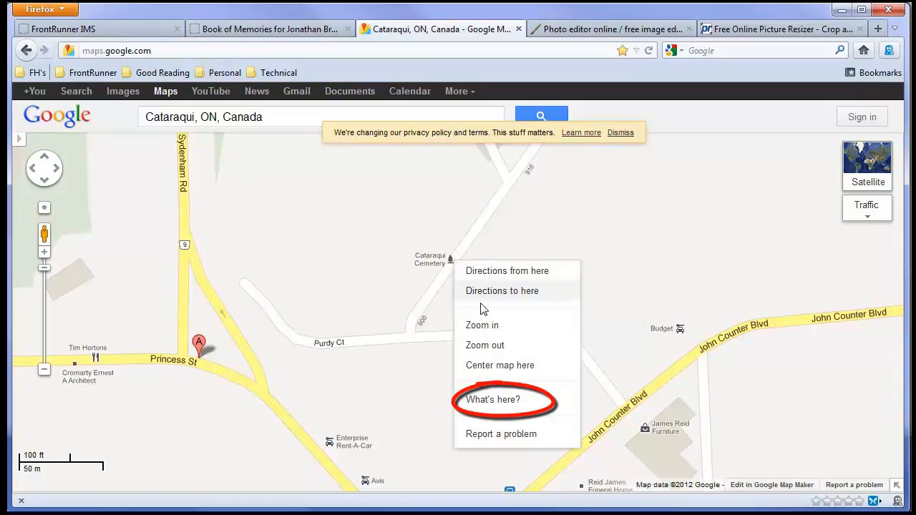
left_click(486, 402)
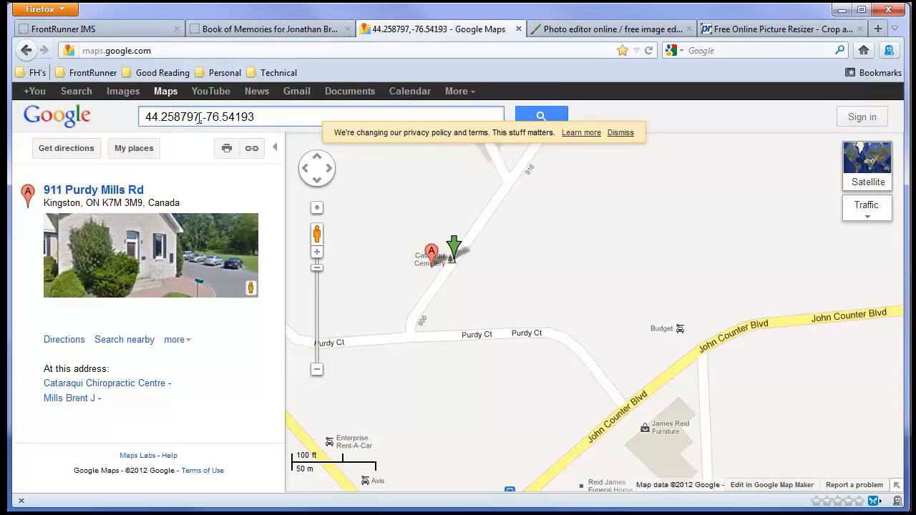
- Copy the latitude 44.258797 from Google Maps into the first GPS coordinate of Cataraqui Cemetery in FrontRunner IMS
left_click_drag(200, 119, 143, 118)
key("ctrl+c")
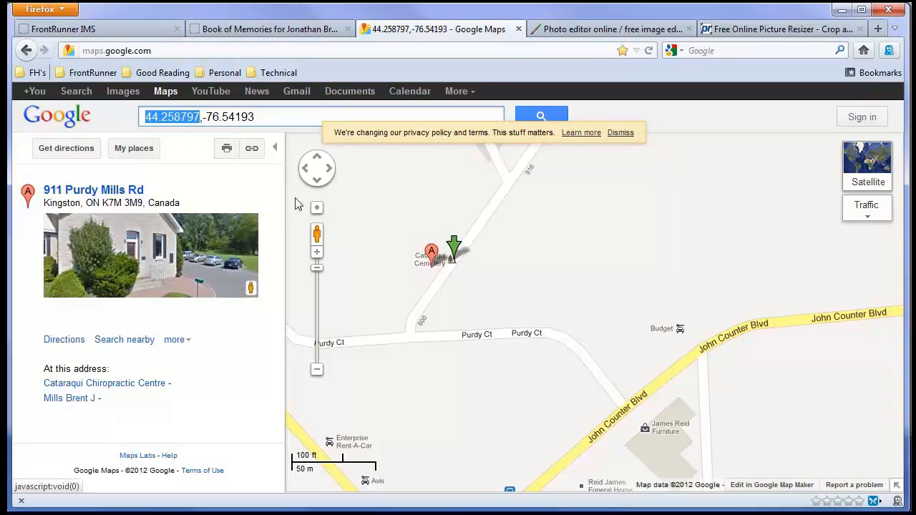
left_click(150, 32)
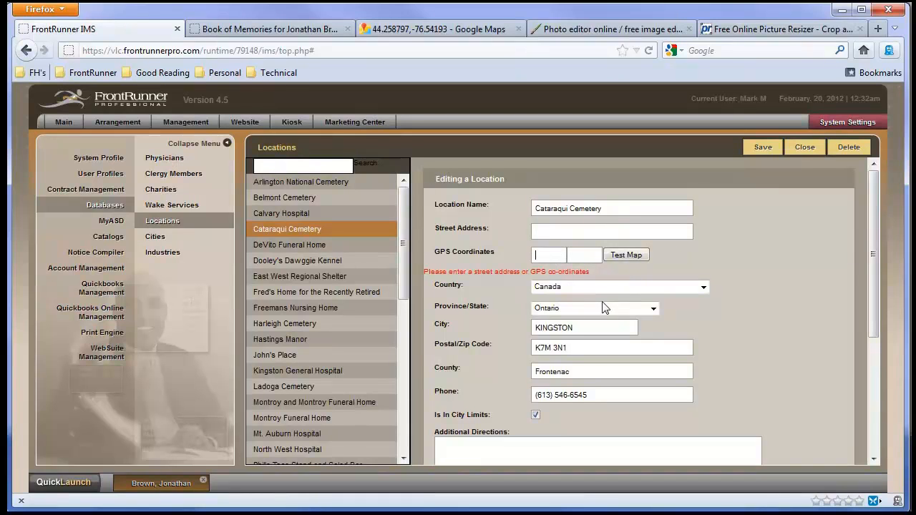
key("ctrl+v")
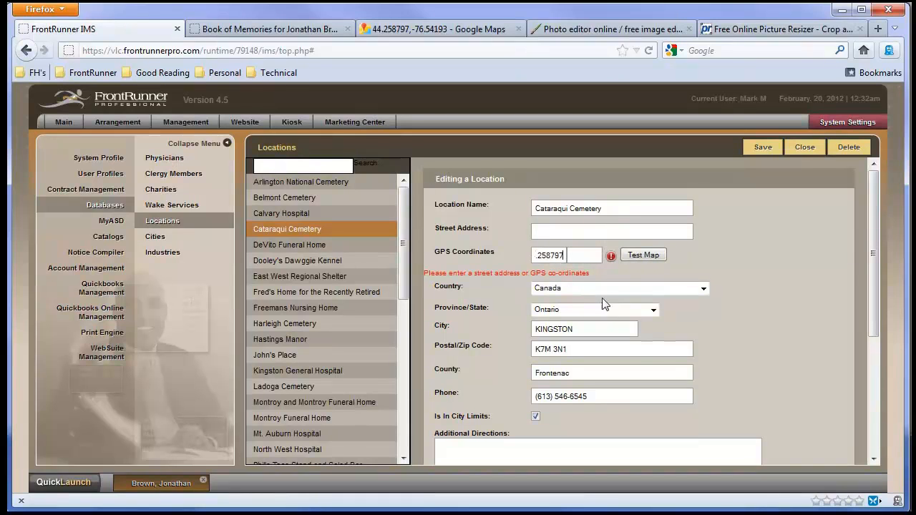
- Copy the longitude -76.54193 from Google Maps into the second GPS coordinate of Cataraqui Cemetery in FrontRunner IMS
left_click(428, 30)
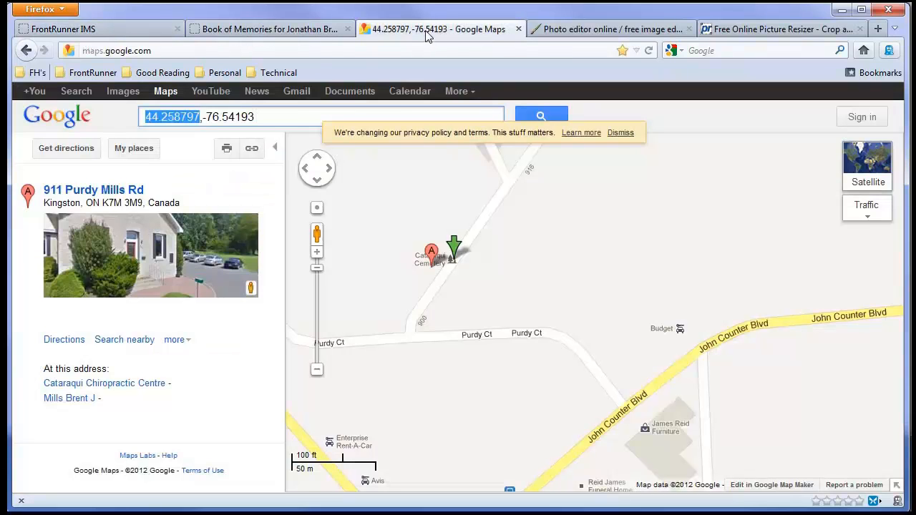
left_click(205, 116)
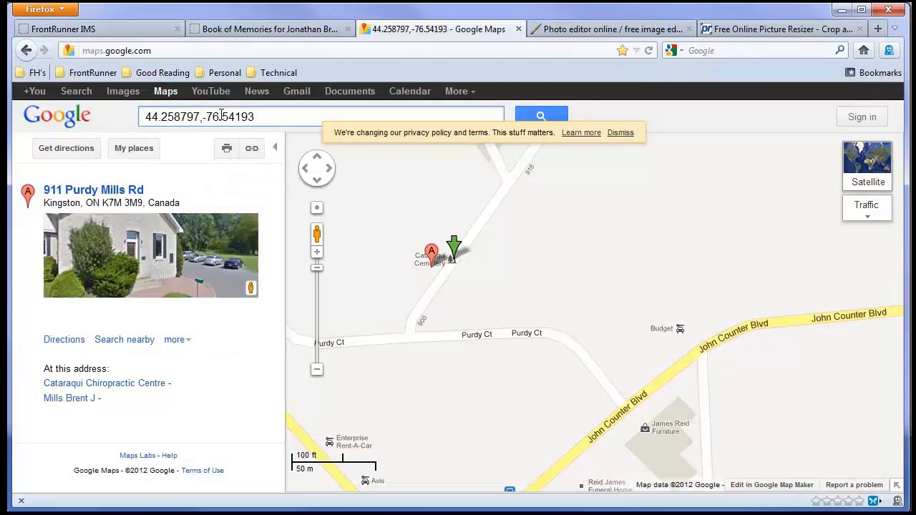
left_click_drag(200, 116, 206, 116)
left_click(217, 117)
left_click_drag(203, 117, 263, 119)
key("ctrl+c")
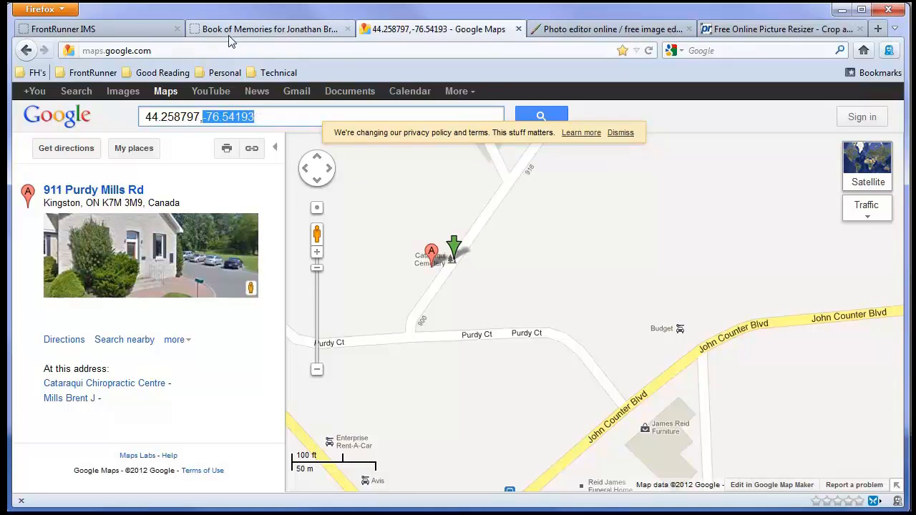
left_click(165, 36)
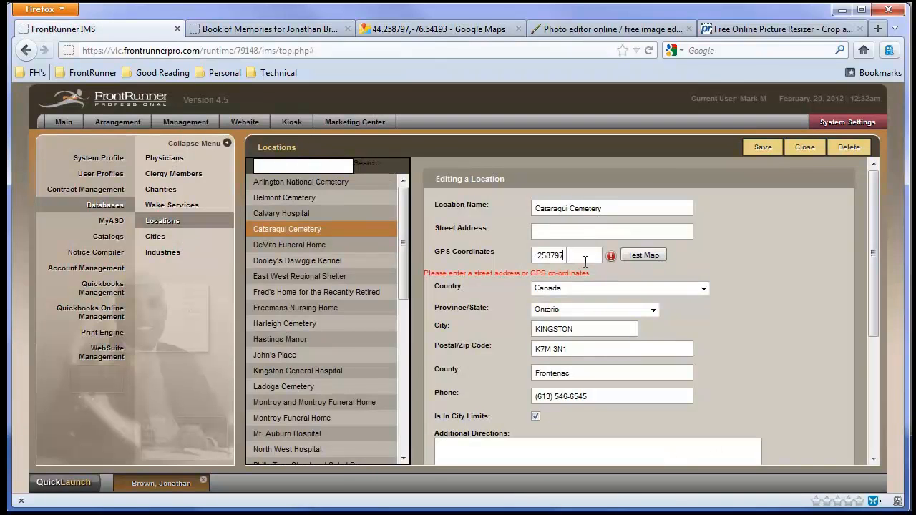
key("ctrl+v")
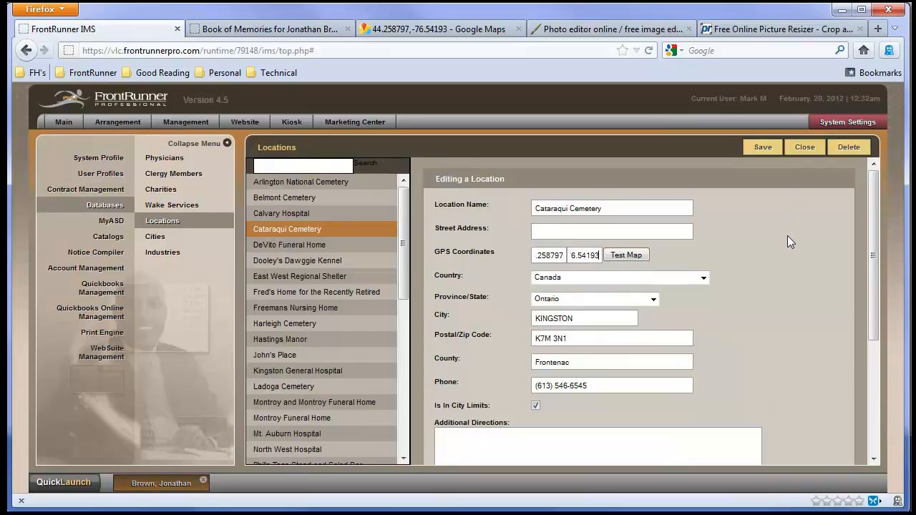
- Check the remaining details and location type of Cataraqui Cemetery and save the location
scroll(787, 236, "down", 2)
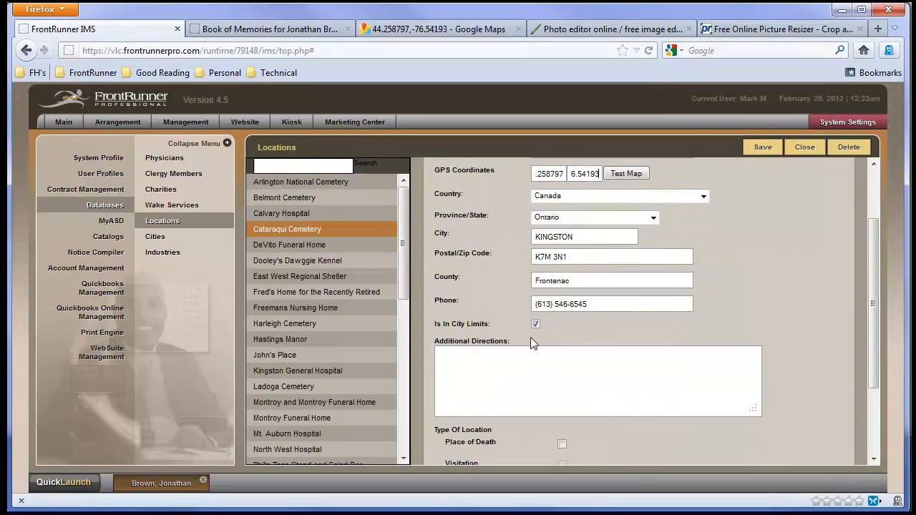
scroll(681, 442, "down", 2)
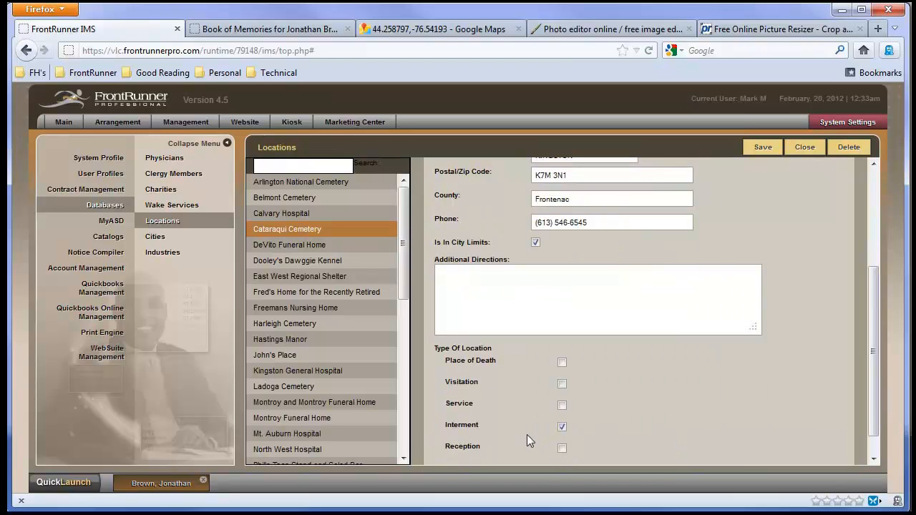
left_click(761, 148)
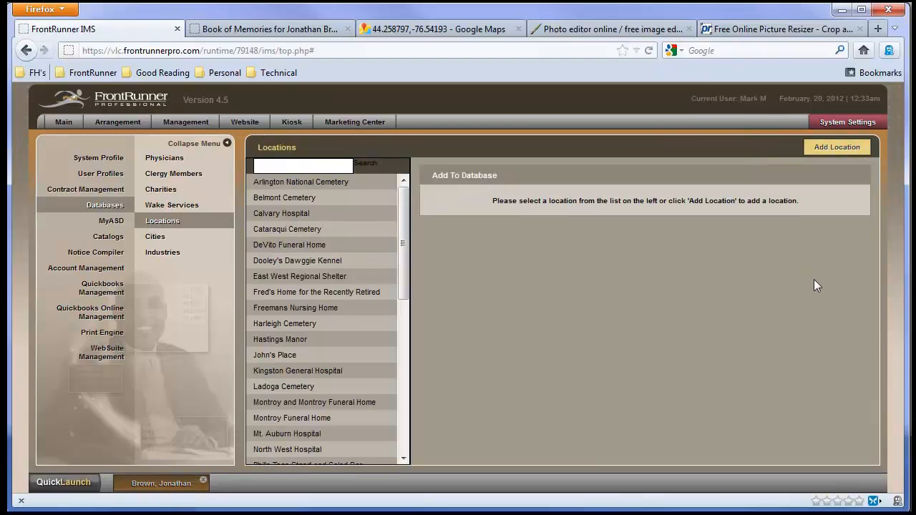
- Reopen the Cataraqui Cemetery location, test its GPS coordinates on the map, and close the map window
left_click(287, 229)
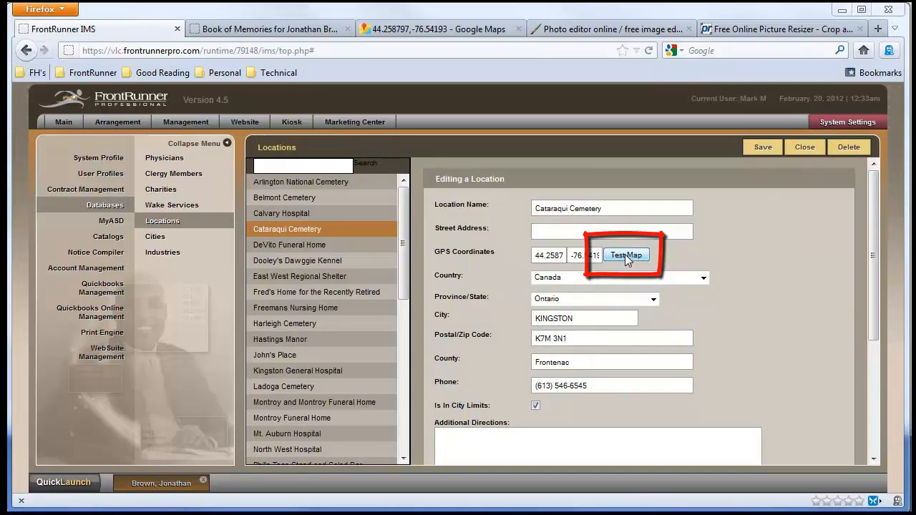
mouse_move(0, 0)
left_mouse_down()
mouse_move(382, 0)
mouse_move(489, 16)
mouse_move(517, 31)
left_mouse_up()
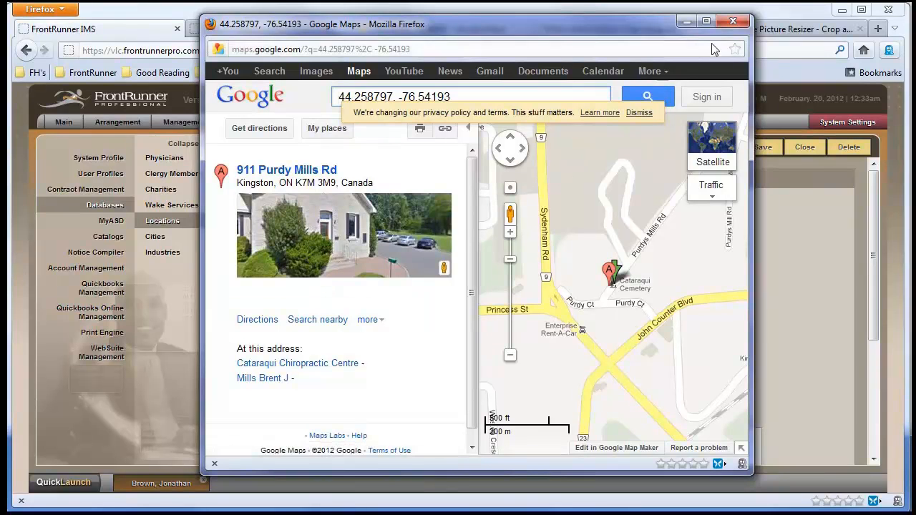
left_click(733, 24)
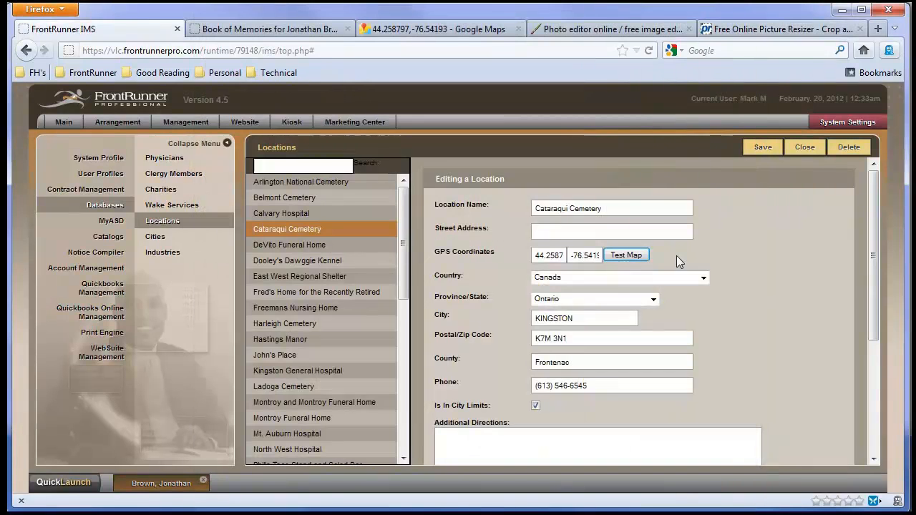